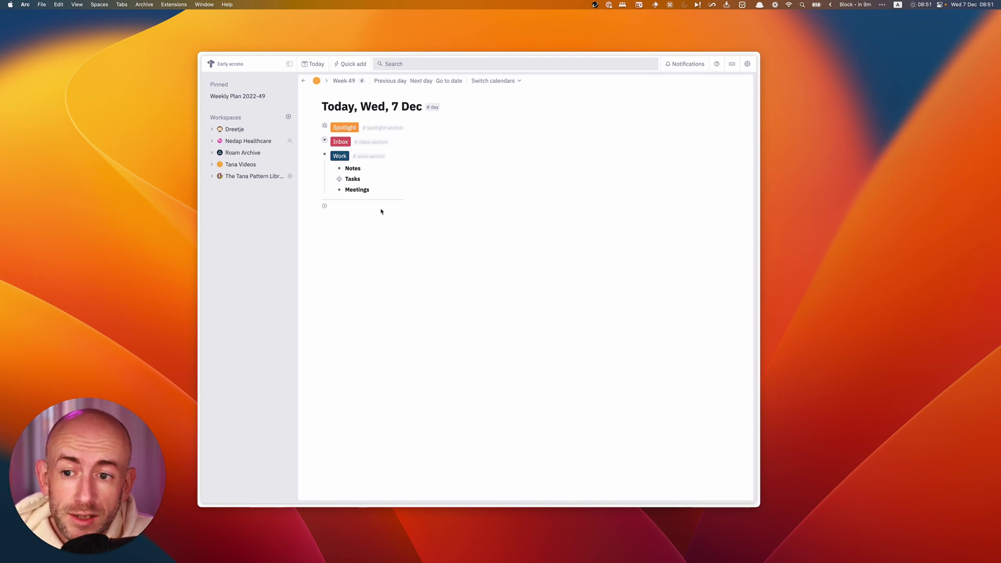
# Start a new node in the empty row below the Work section on the Wed, 7 Dec page.
pyautogui.click(340, 206)
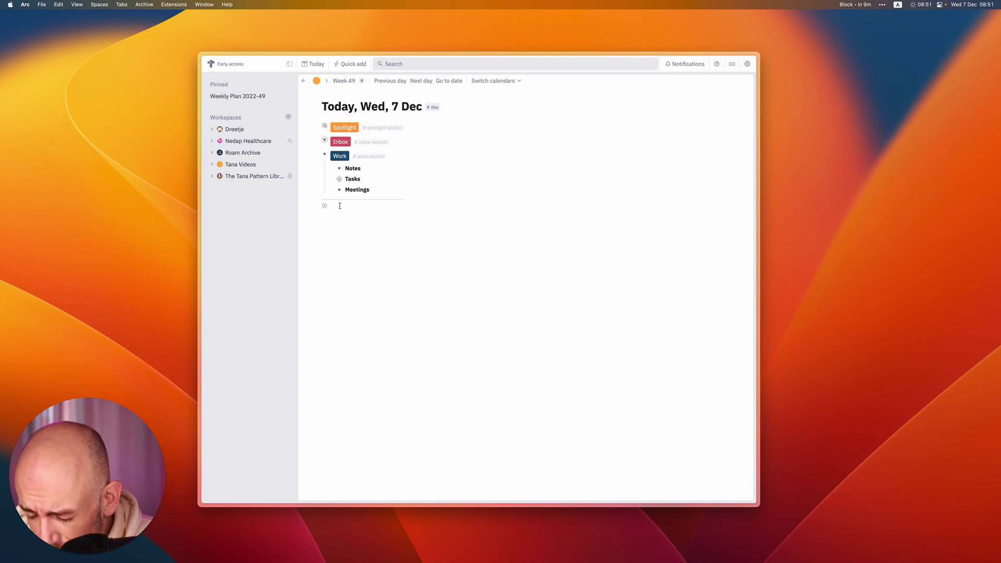
# Add a meeting note naming the attendee and paste its converted #meeting node with Attendees filled.
pyautogui.write('Meeting with')
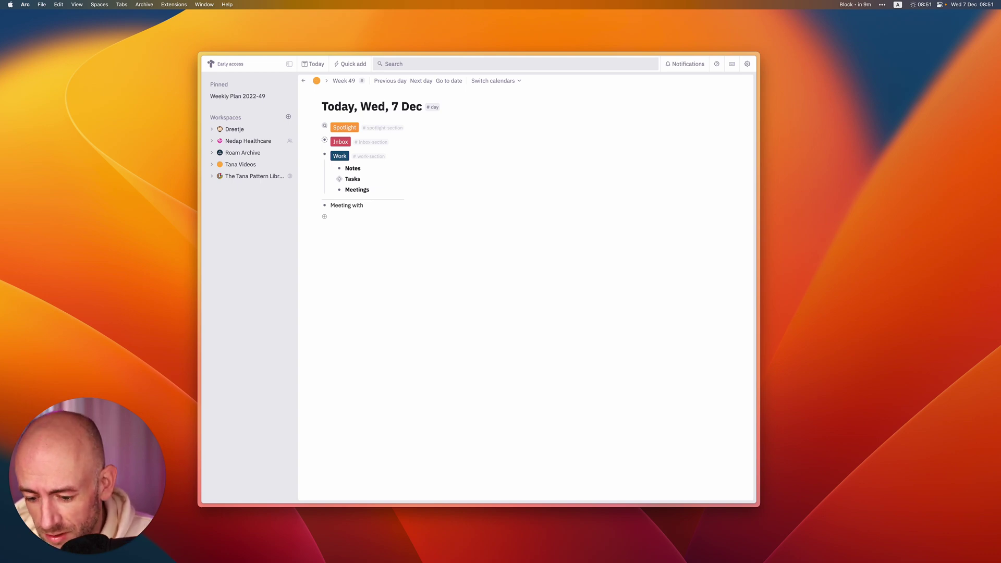
pyautogui.write(' John Li')
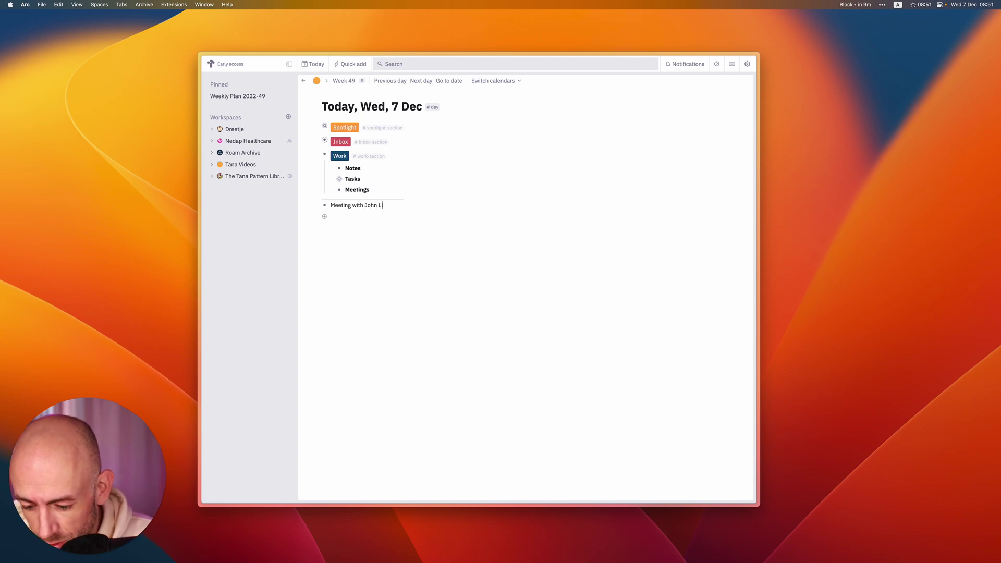
pyautogui.write('nquist')
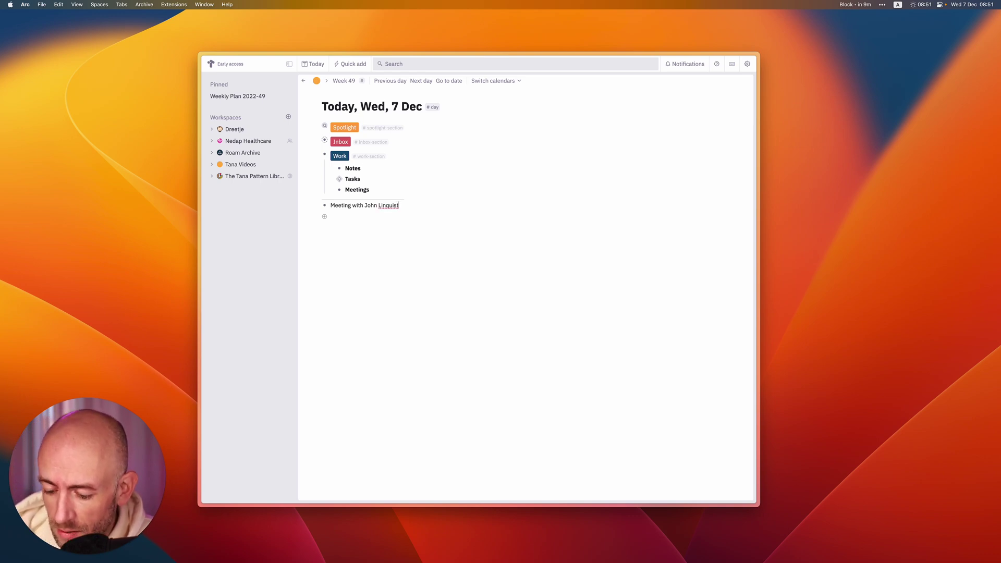
pyautogui.press('super+c')
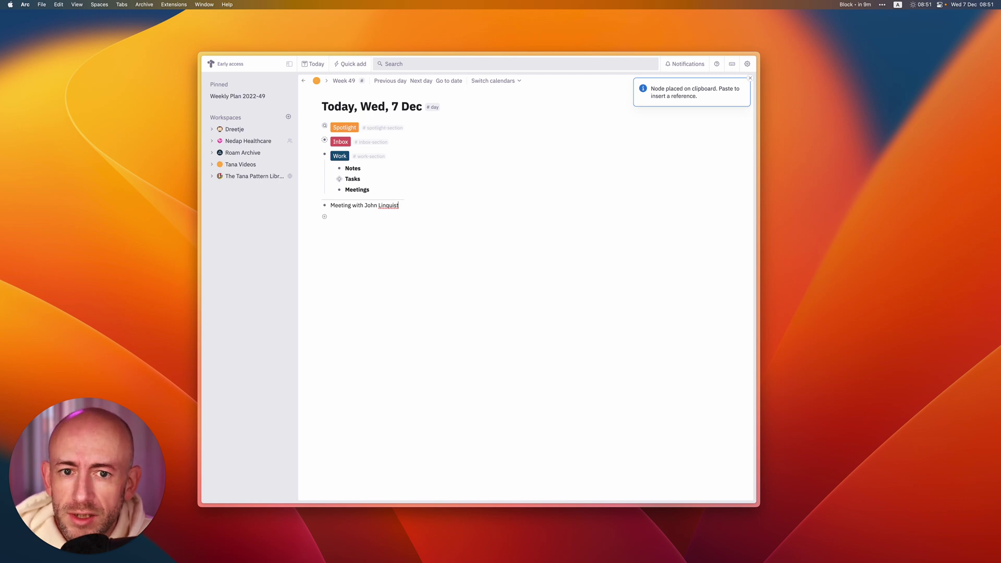
pyautogui.press('super+v')
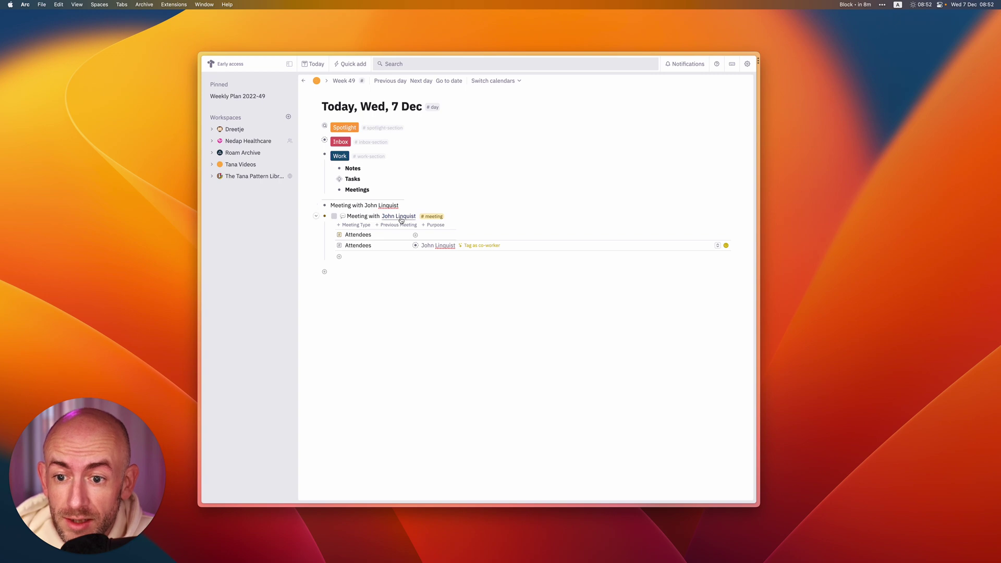
# Add a '1-1' note with the attendee's name at the page bottom and copy it for conversion.
pyautogui.click(434, 245)
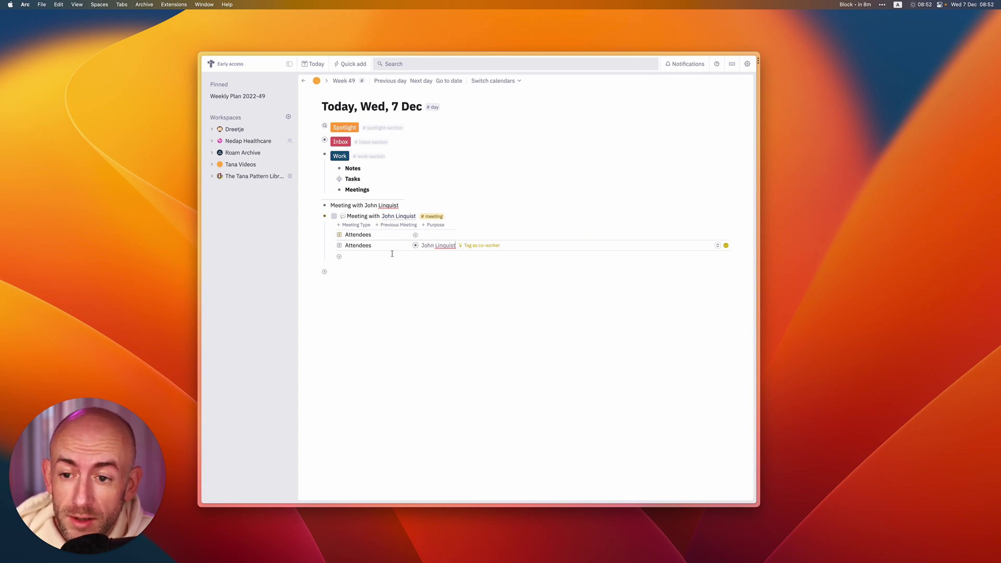
pyautogui.click(358, 273)
pyautogui.write('1-1')
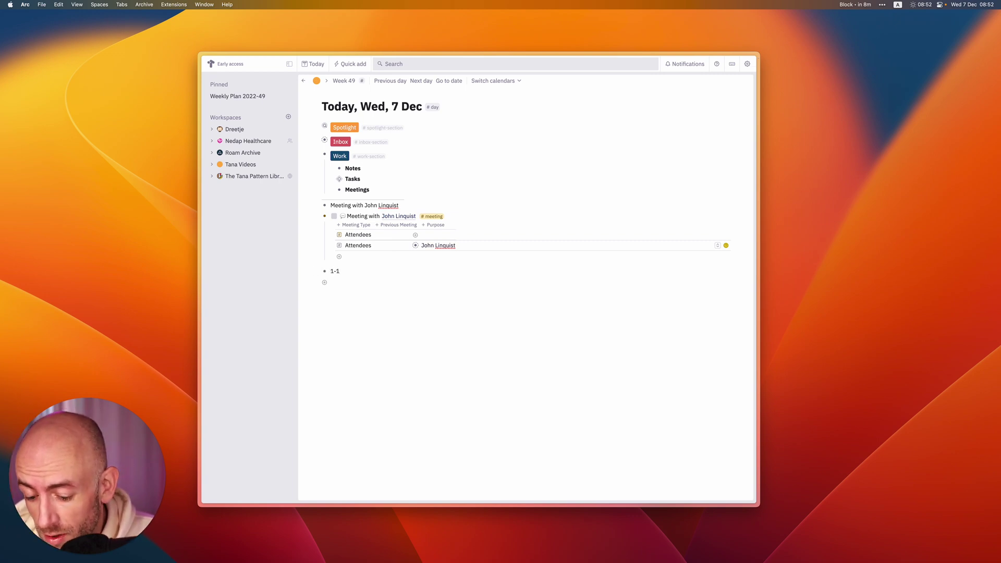
pyautogui.write(' Pieter Doe')
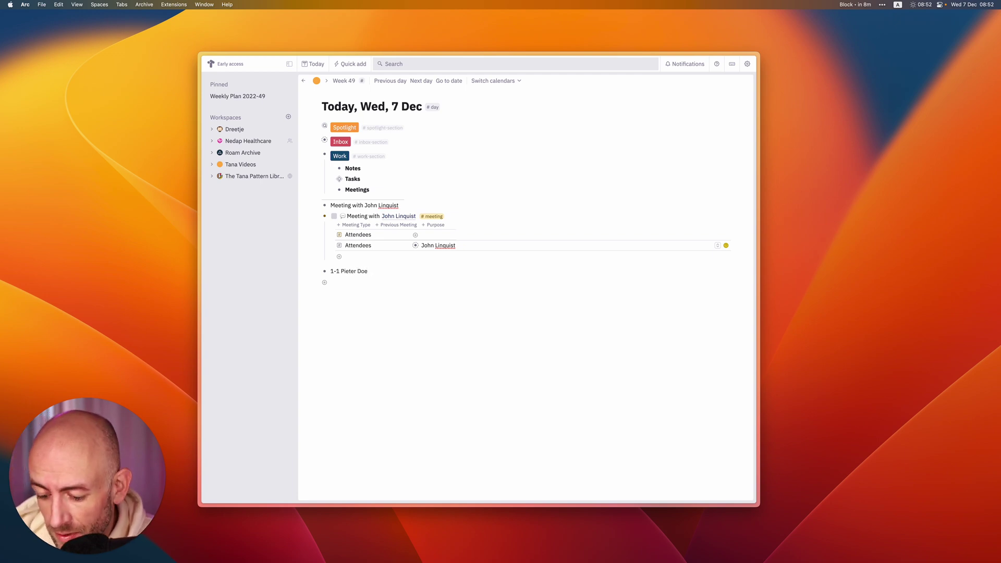
pyautogui.press('super+c')
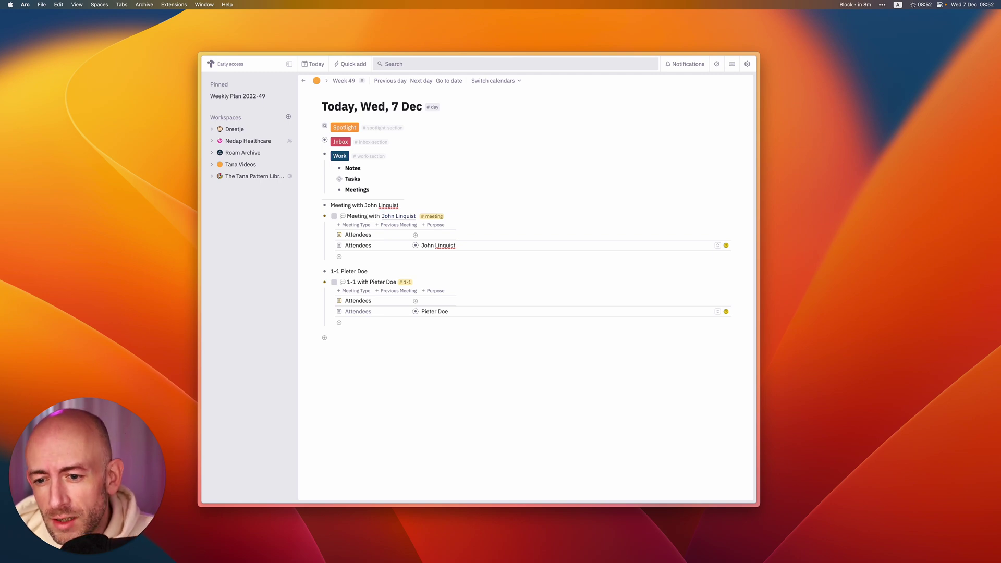
# Add the note 'Give me two fields: Purpose and Title' and paste its converted copy with both fields.
pyautogui.click(348, 340)
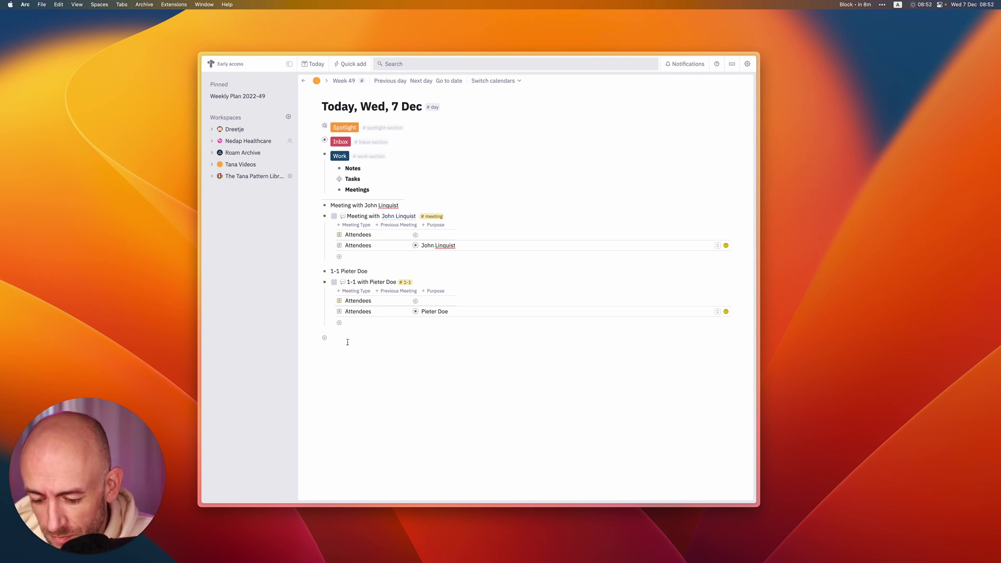
pyautogui.write('Give me two')
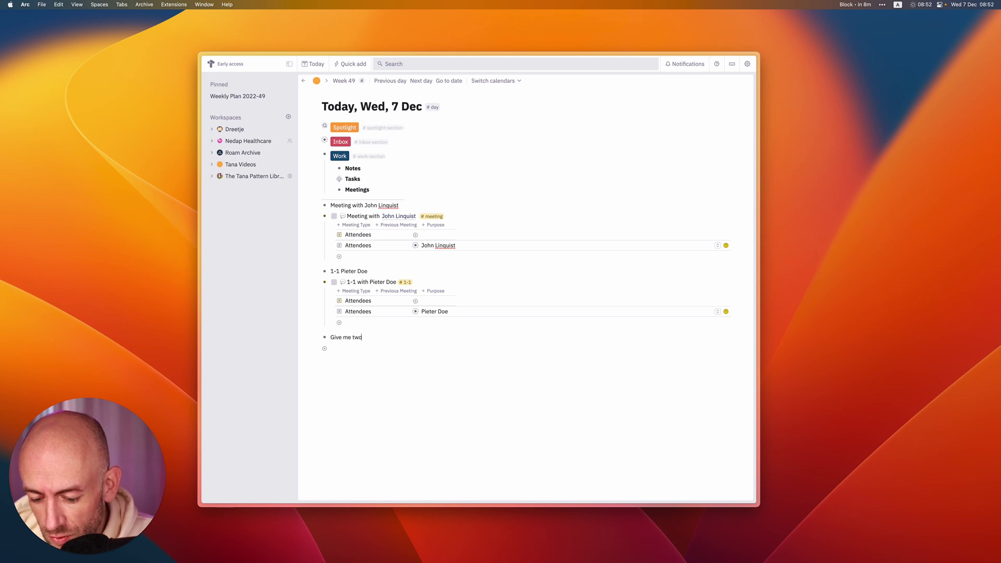
pyautogui.write(' fields:')
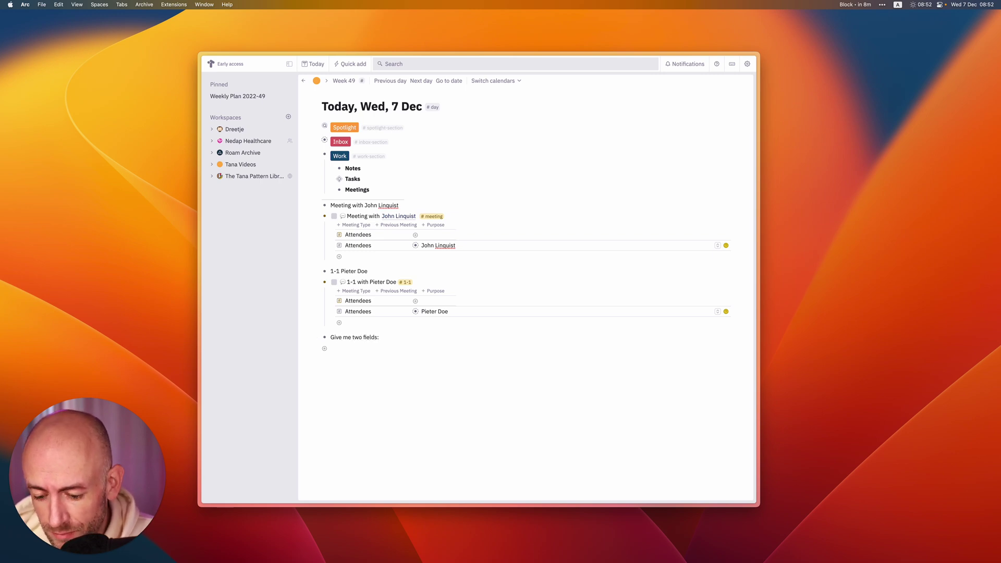
pyautogui.write(' Purpose and Title')
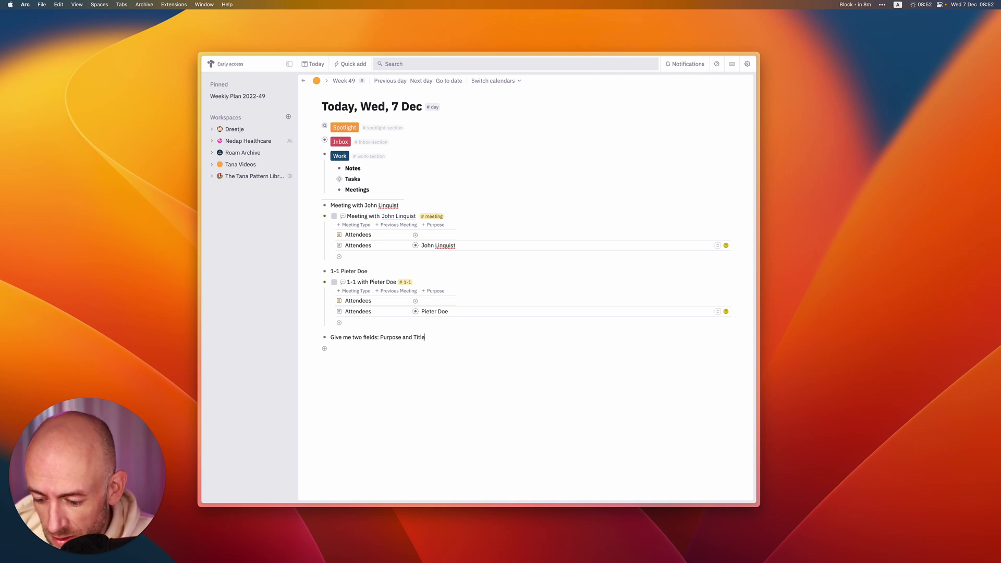
pyautogui.press('super+c')
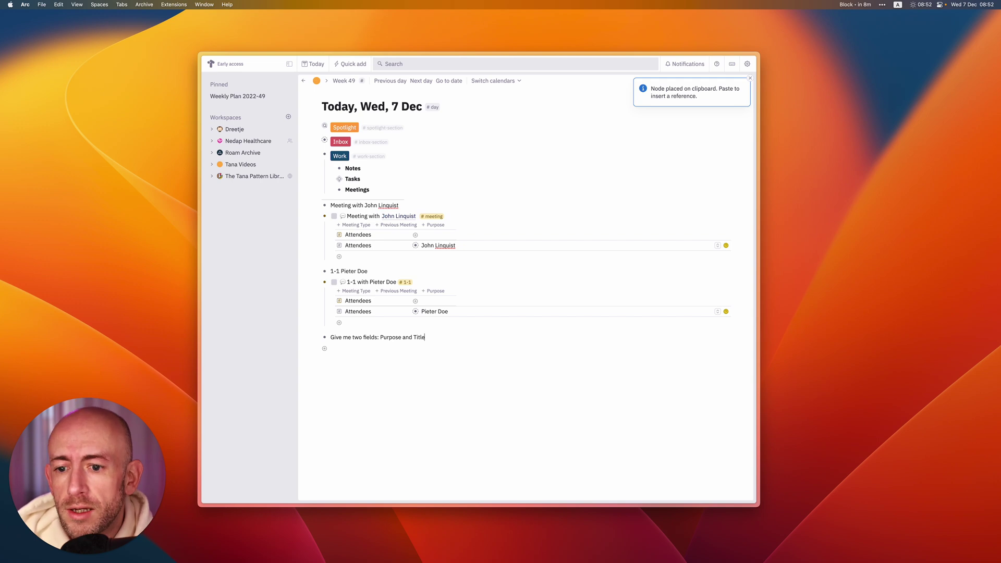
pyautogui.press('super+v')
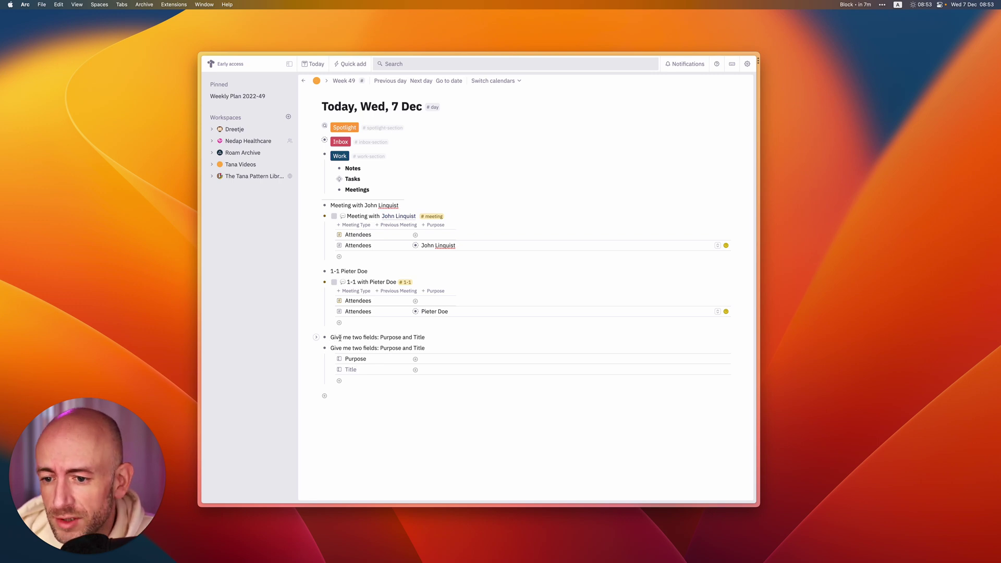
# Add a '20+5=' note and paste the GPT-3 answer '20+5=25' below it.
pyautogui.click(339, 397)
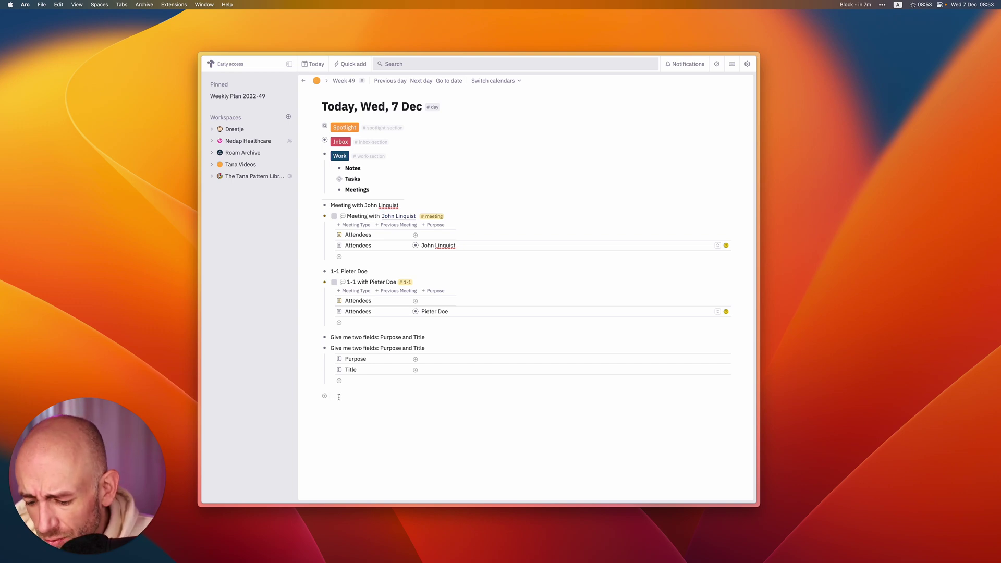
pyautogui.write('20+')
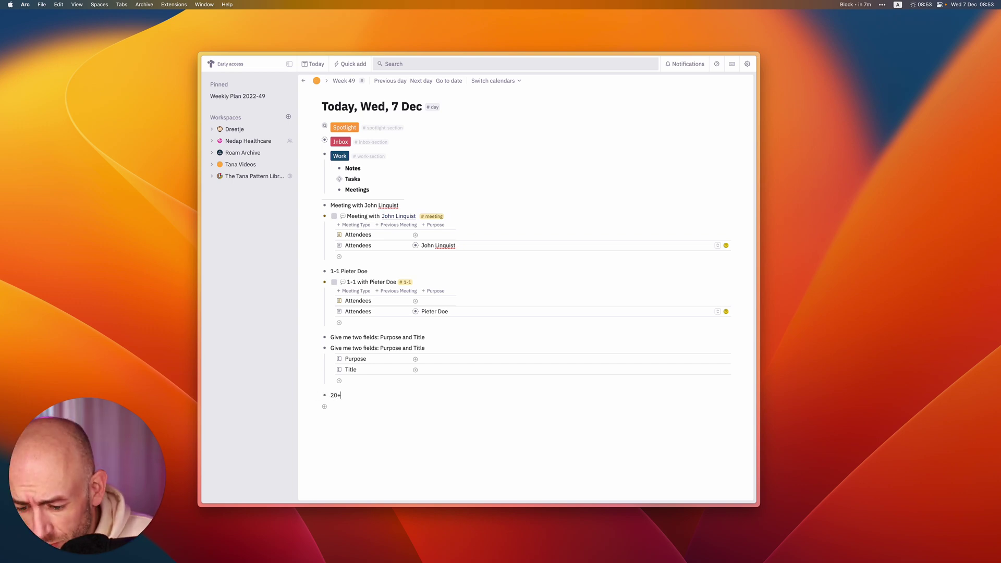
pyautogui.write('5\\')
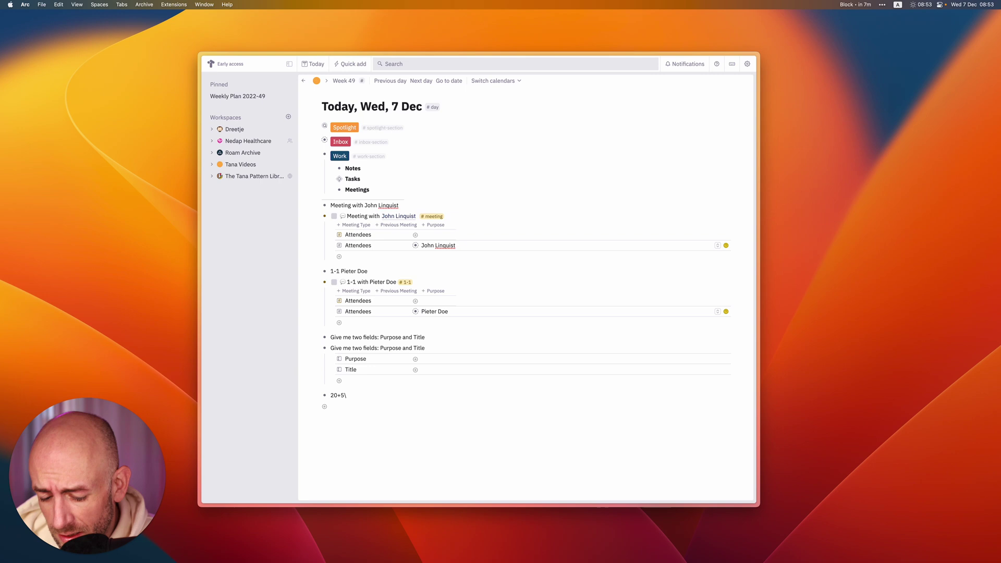
pyautogui.press('BackSpace')
pyautogui.write('=')
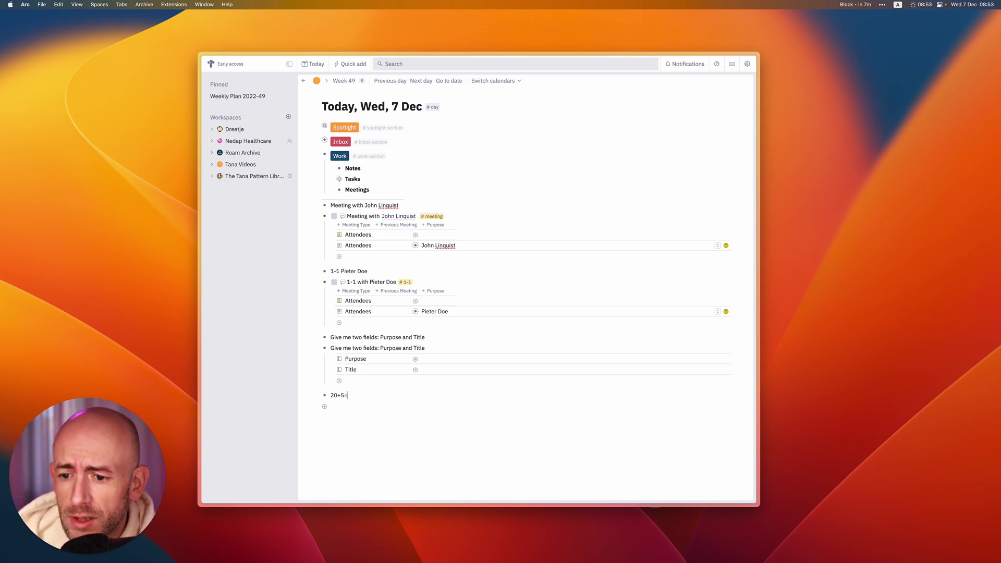
pyautogui.press('super+c')
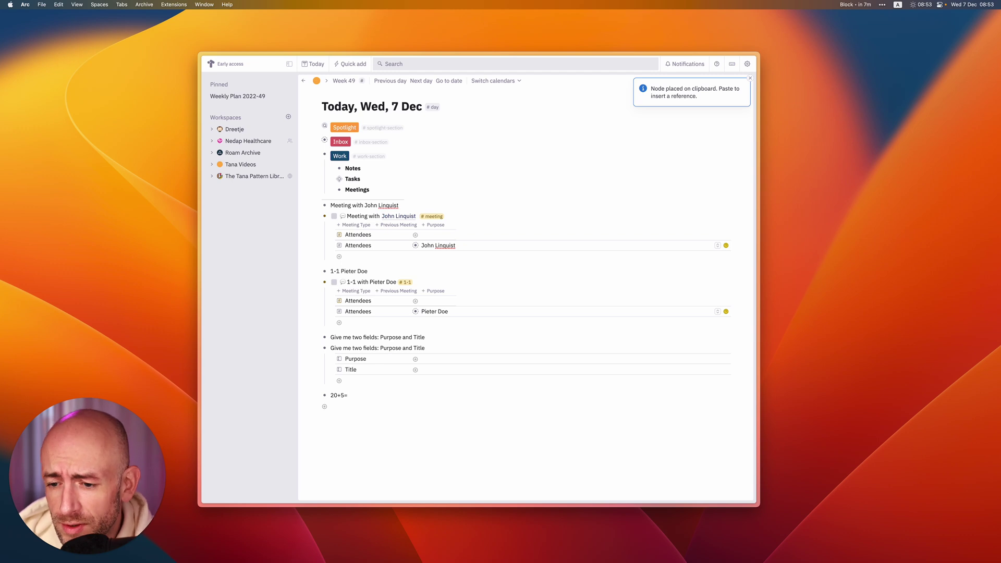
pyautogui.press('Return')
pyautogui.press('super+v')
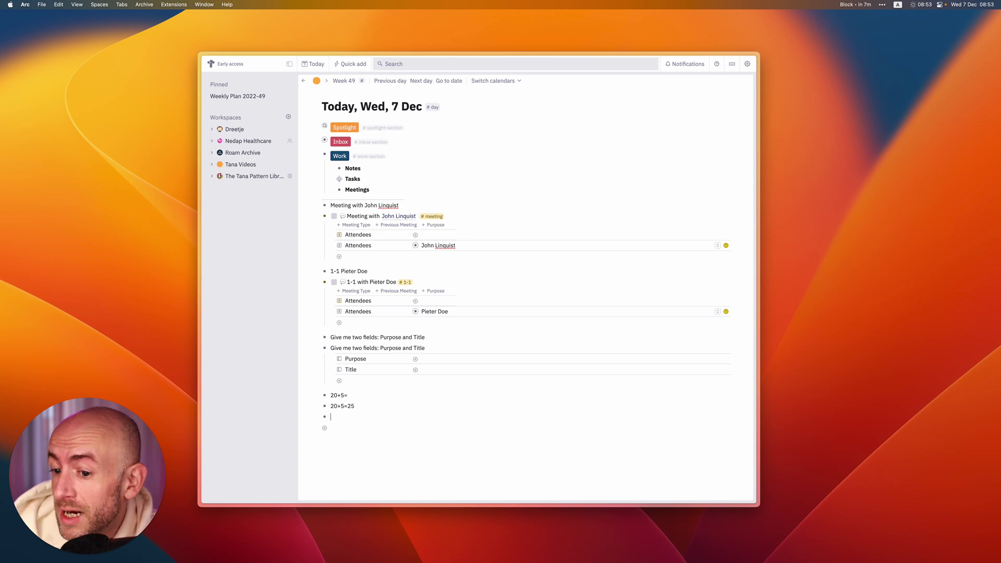
# Write a sentence about someone working at Google and moonlighting at Twitter, then paste its linked conversion.
pyautogui.write('ohn ')
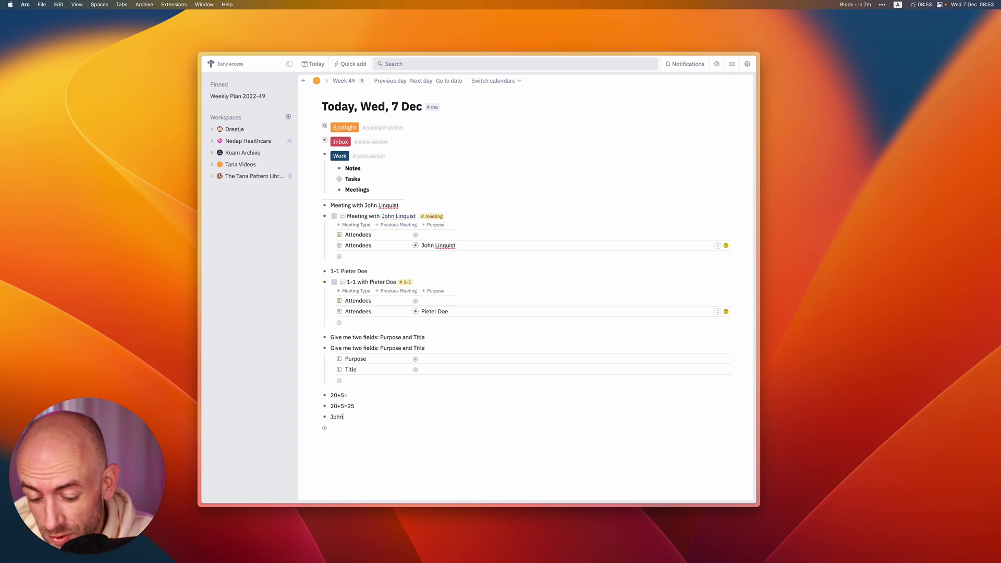
pyautogui.write('Doe works a')
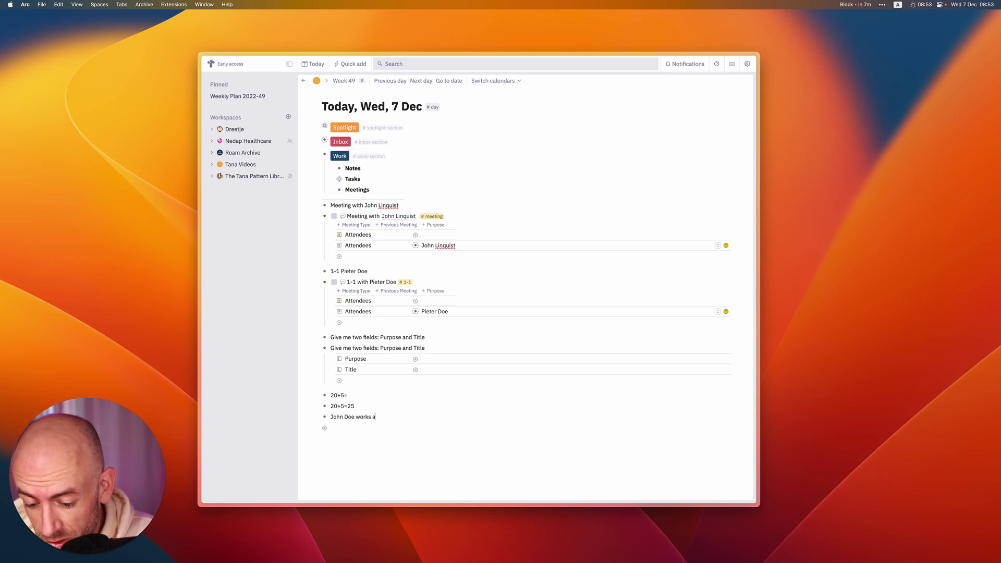
pyautogui.write('t Google a')
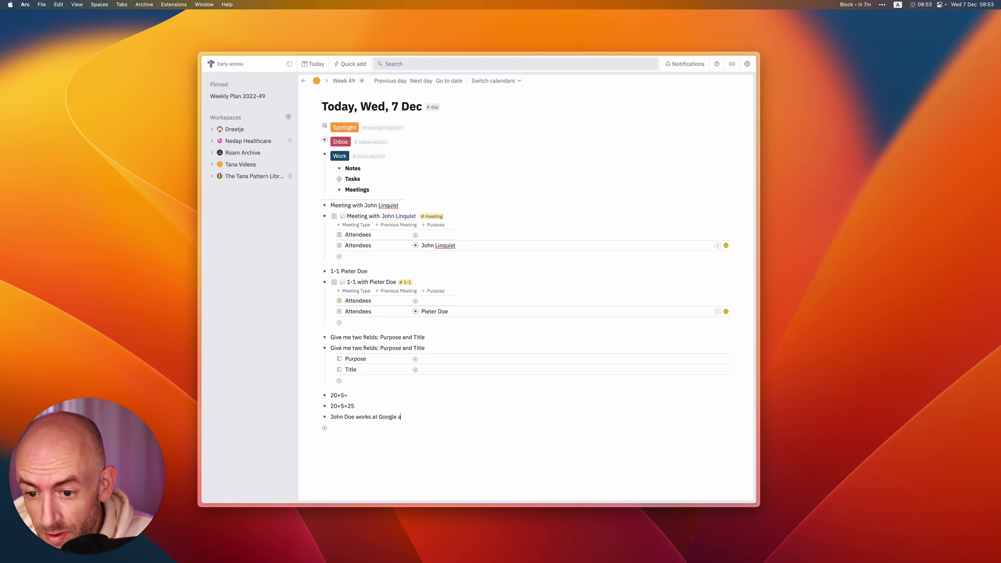
pyautogui.write('nd moonlight')
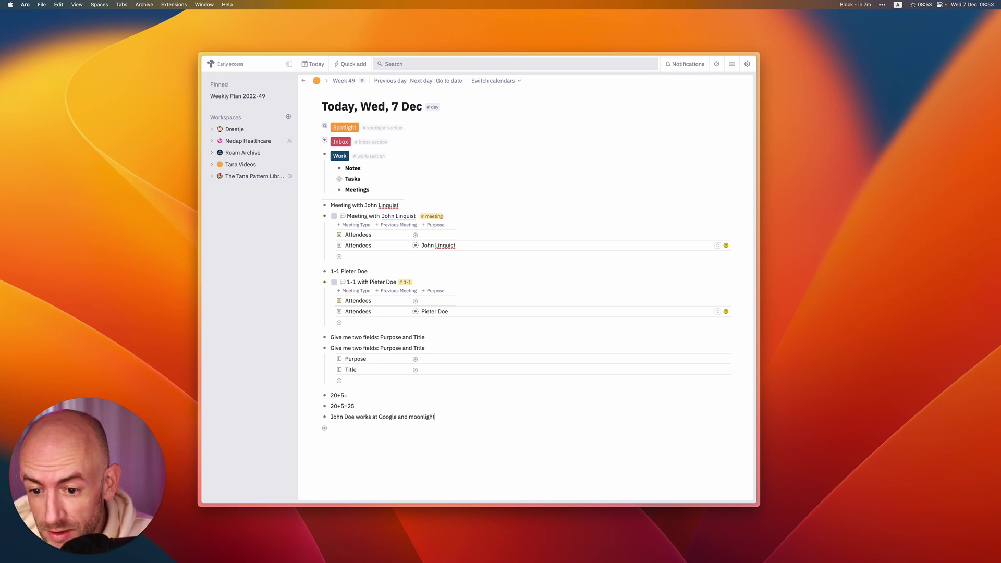
pyautogui.write('s at Twitter')
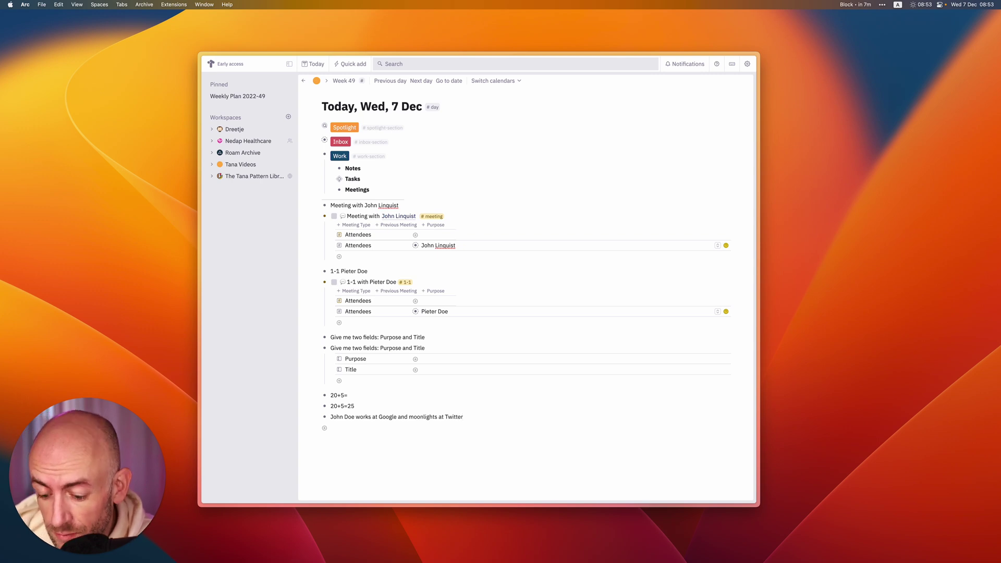
pyautogui.press('super+c')
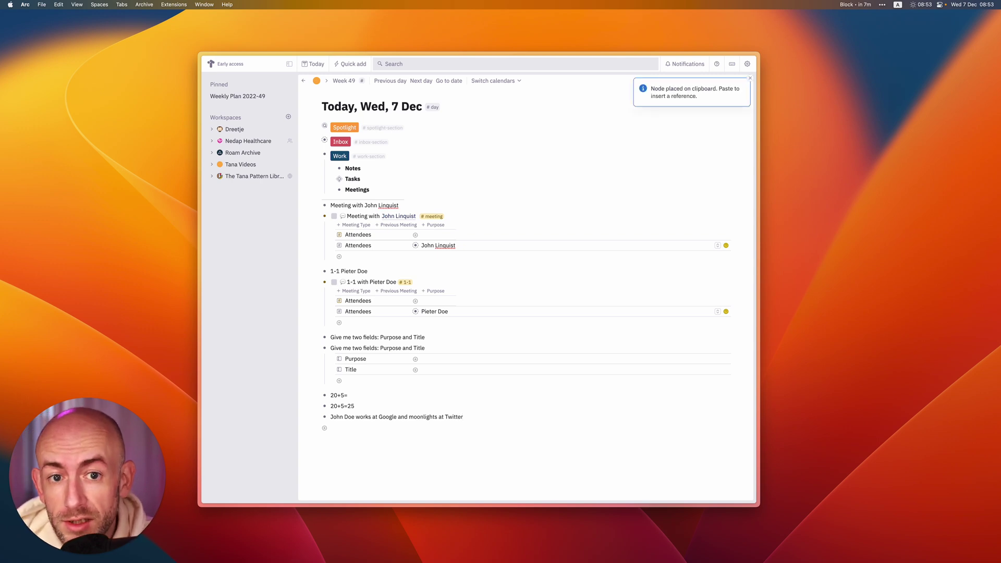
pyautogui.press('Return')
pyautogui.press('super+v')
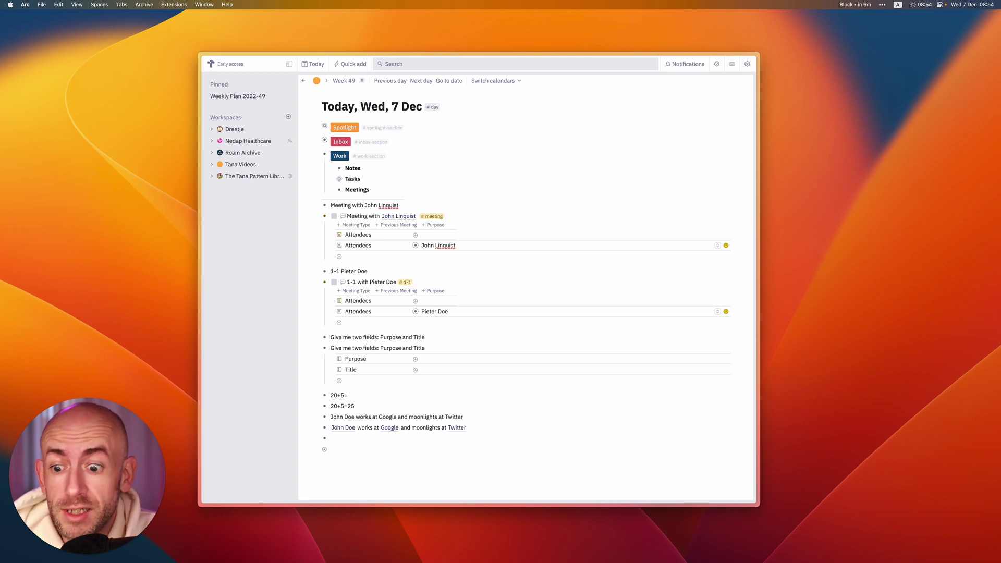
# Enter 'Suggest me some fields for a stamp', convert it, and accept the suggested Description field.
pyautogui.write('Suggest')
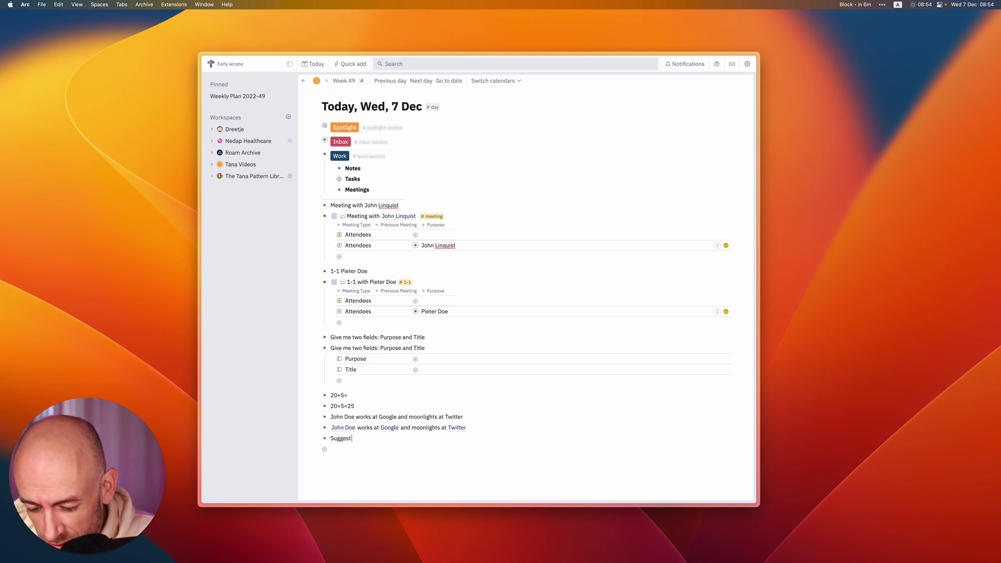
pyautogui.write(' me some fields')
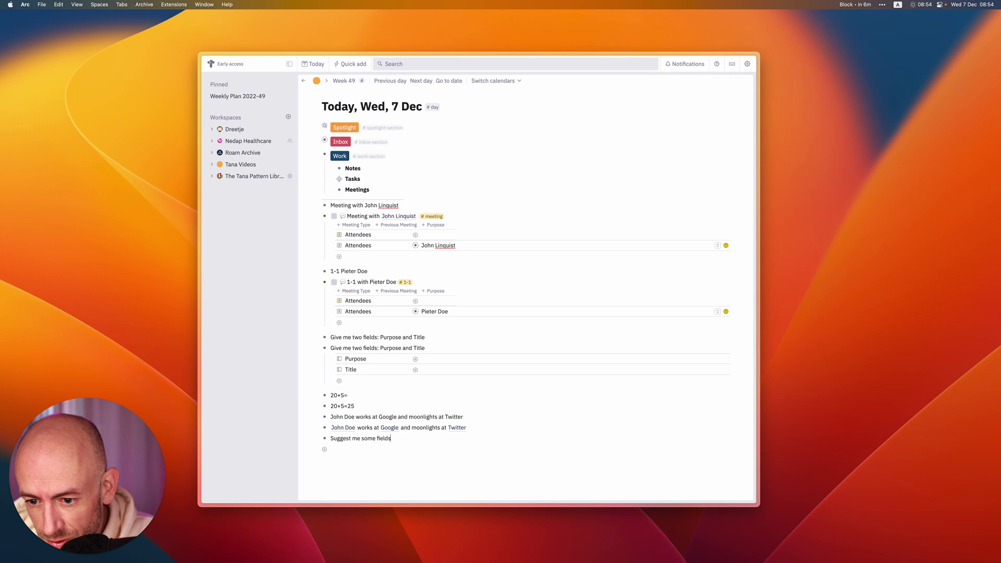
pyautogui.write(' for a Tamp')
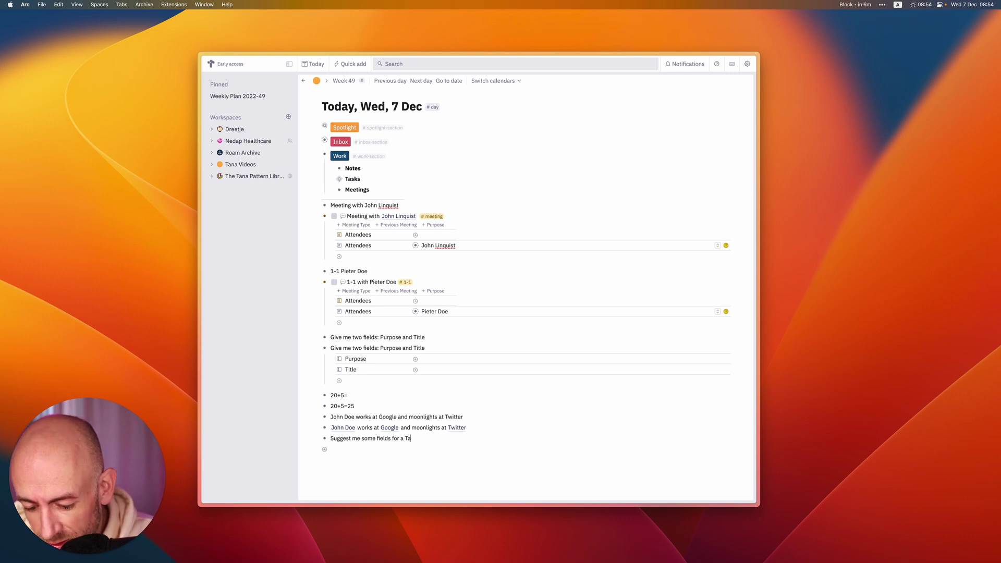
pyautogui.press('BackSpace')
pyautogui.press('BackSpace')
pyautogui.press('BackSpace')
pyautogui.press('BackSpace')
pyautogui.write('stamp')
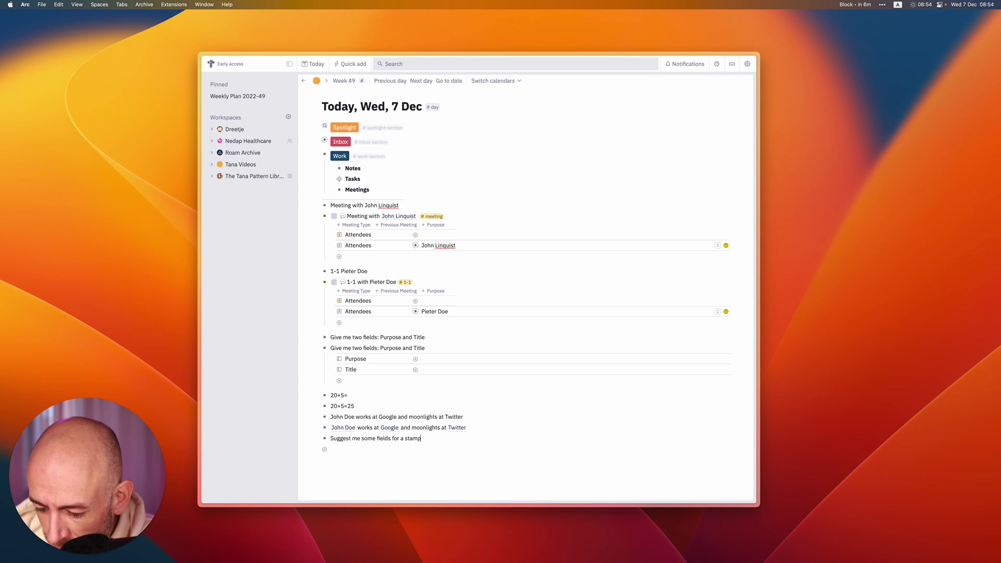
pyautogui.press('super+c')
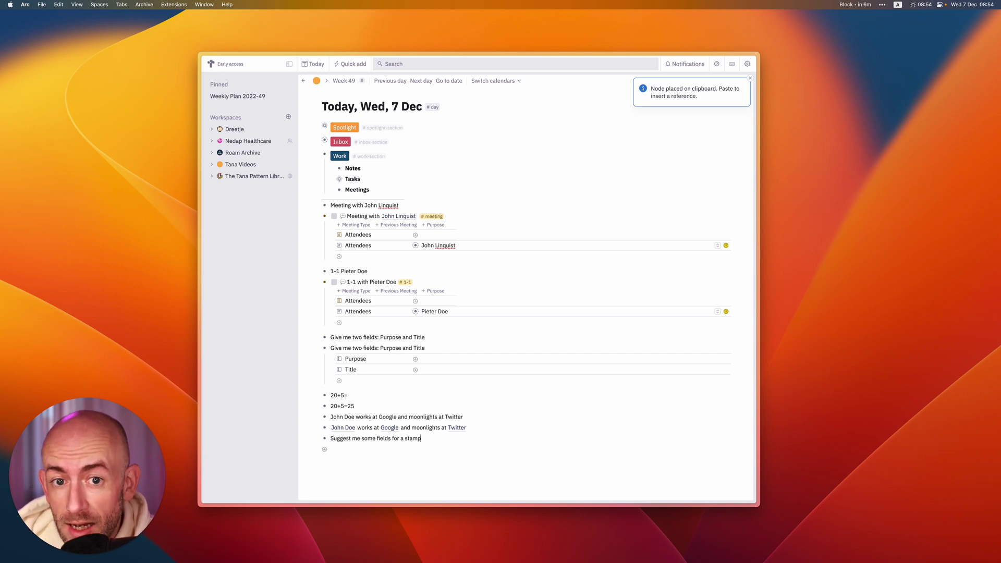
pyautogui.scroll(-2, 369, 395)
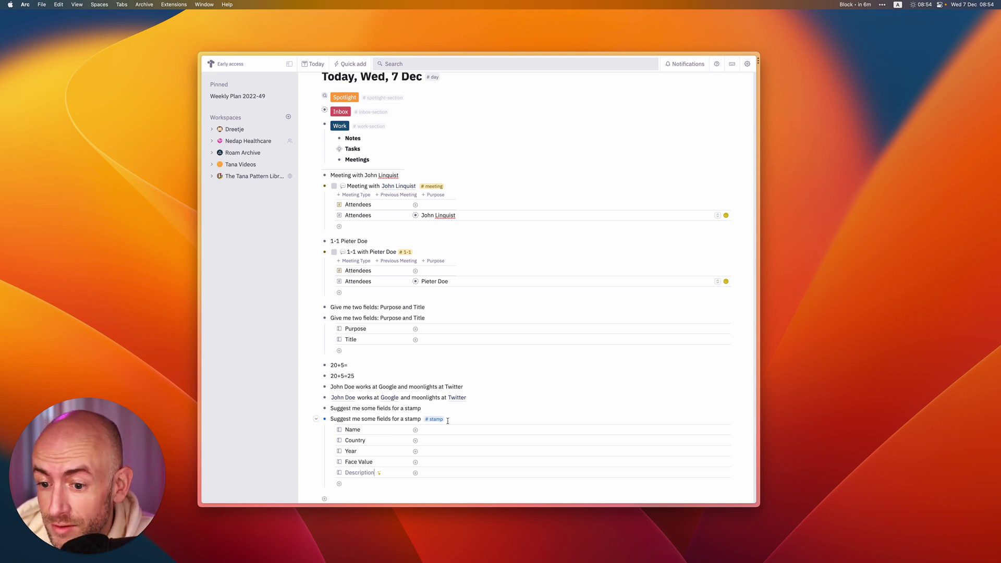
pyautogui.click(374, 472)
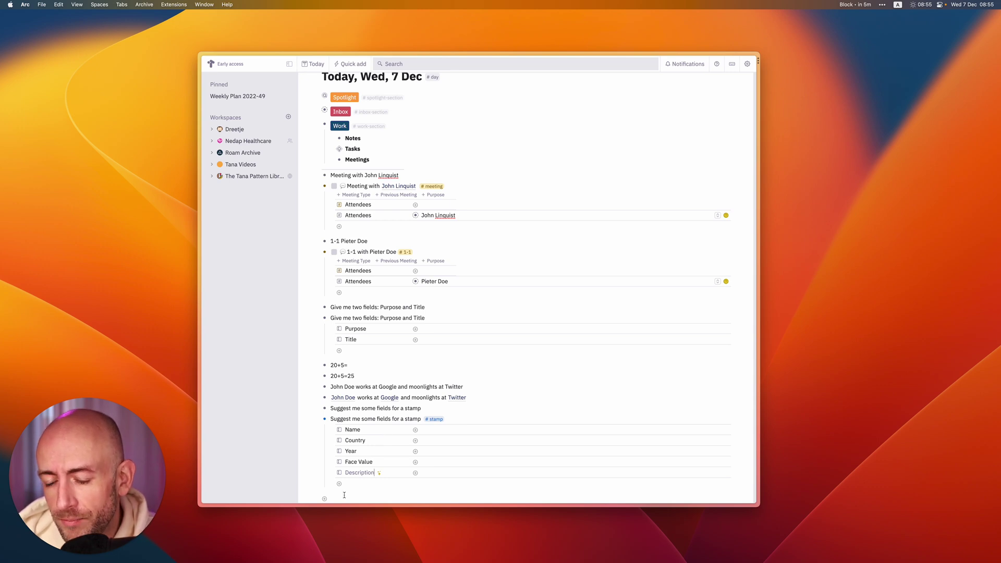
pyautogui.scroll(-1, 350, 428)
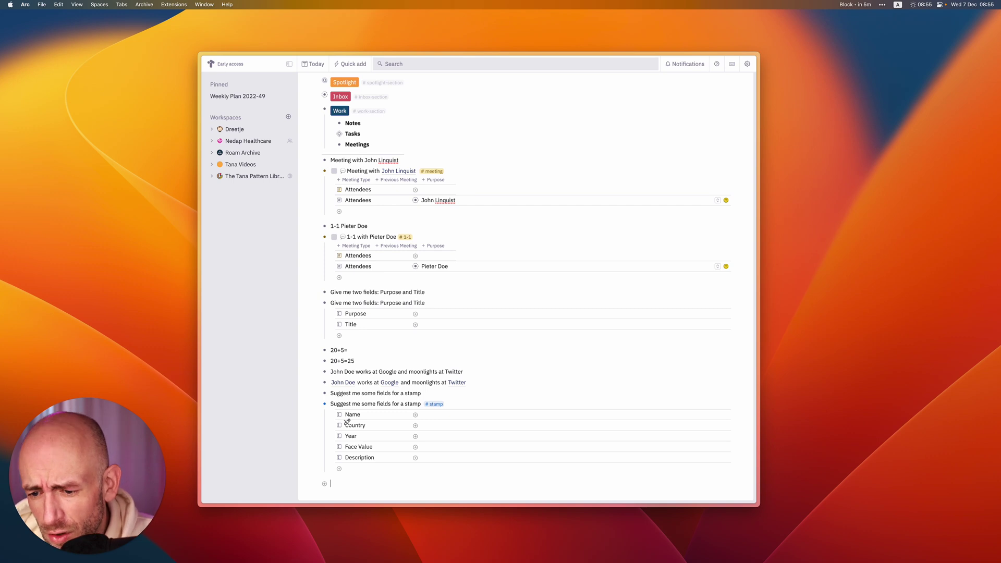
# Add a 'Today and Tomorrow' bullet and convert it into Wed, 7 Dec and Thu, 8 Dec.
pyautogui.click(324, 483)
pyautogui.write('Tod')
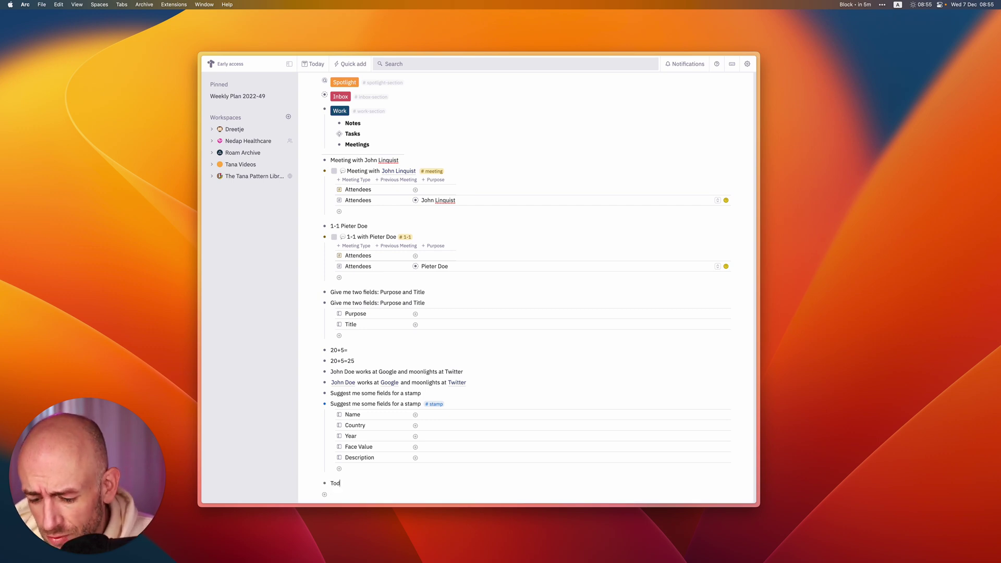
pyautogui.write('ay and To')
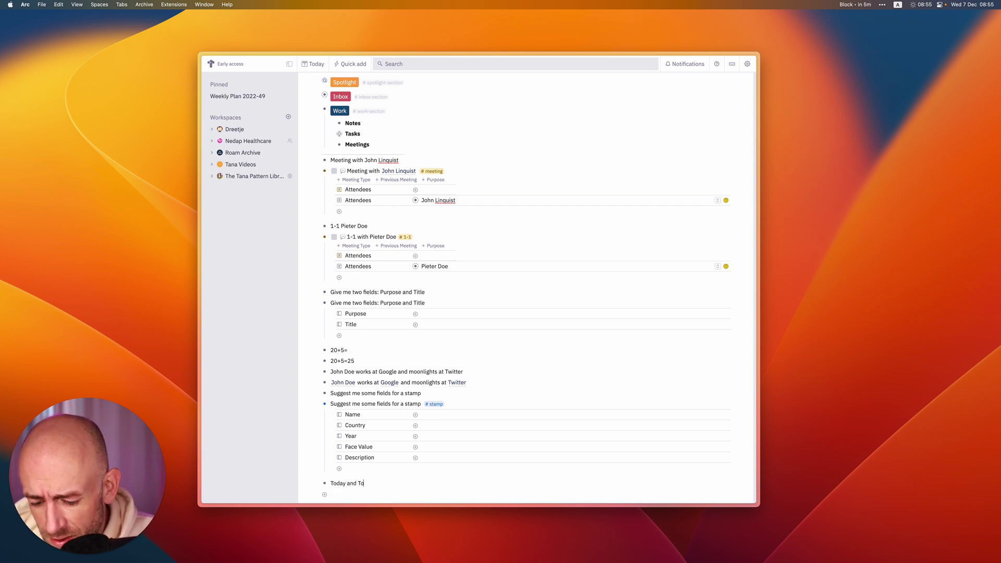
pyautogui.write('morrow')
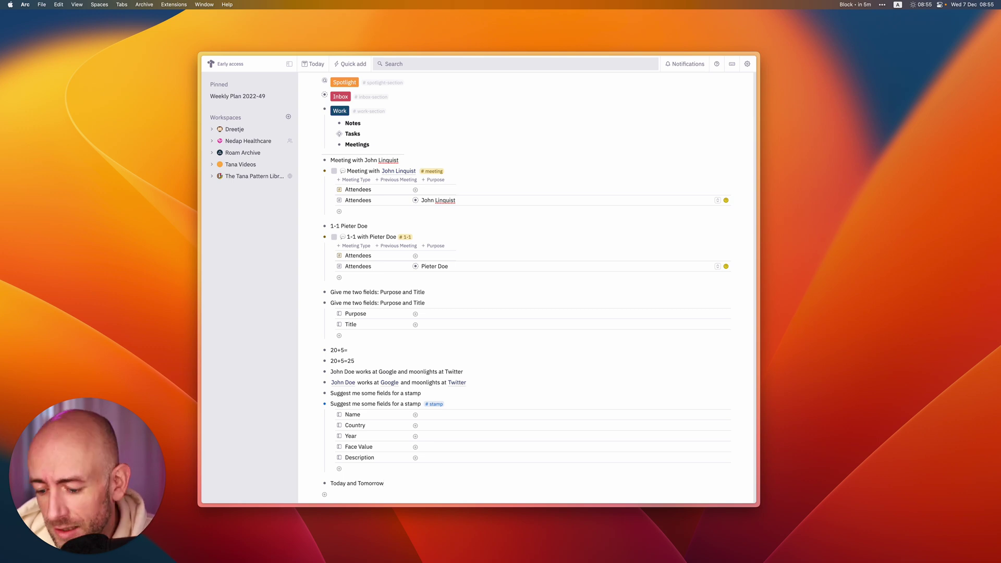
pyautogui.press('super+c')
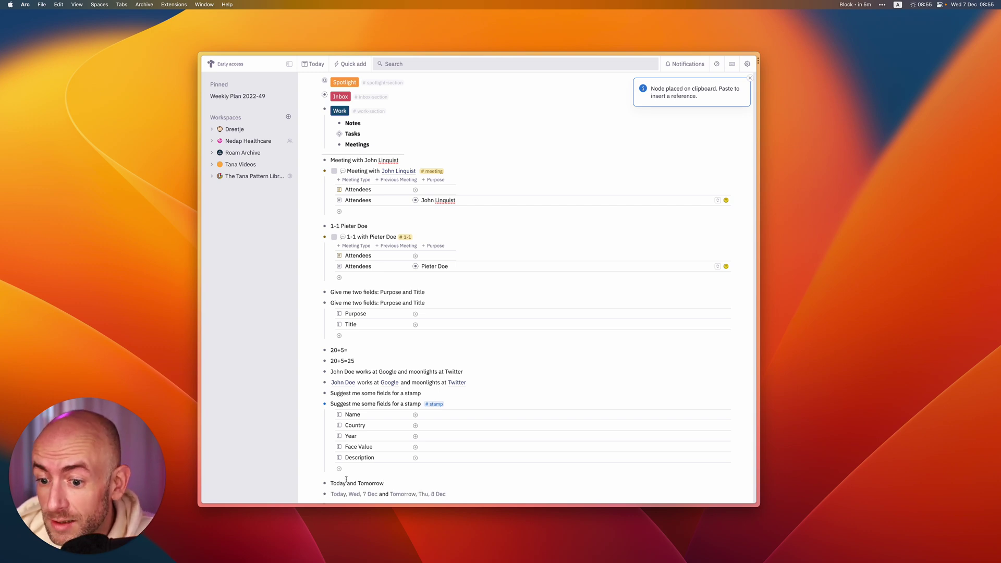
# Add a new bullet reading 'Write this document on thursday this week', correcting the typos.
pyautogui.scroll(-1, 412, 495)
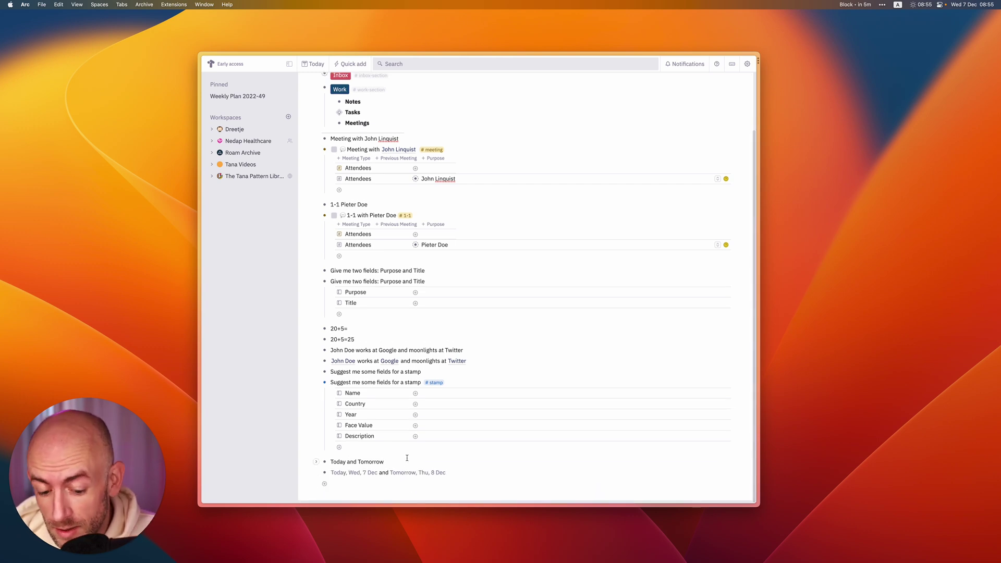
pyautogui.press('Return')
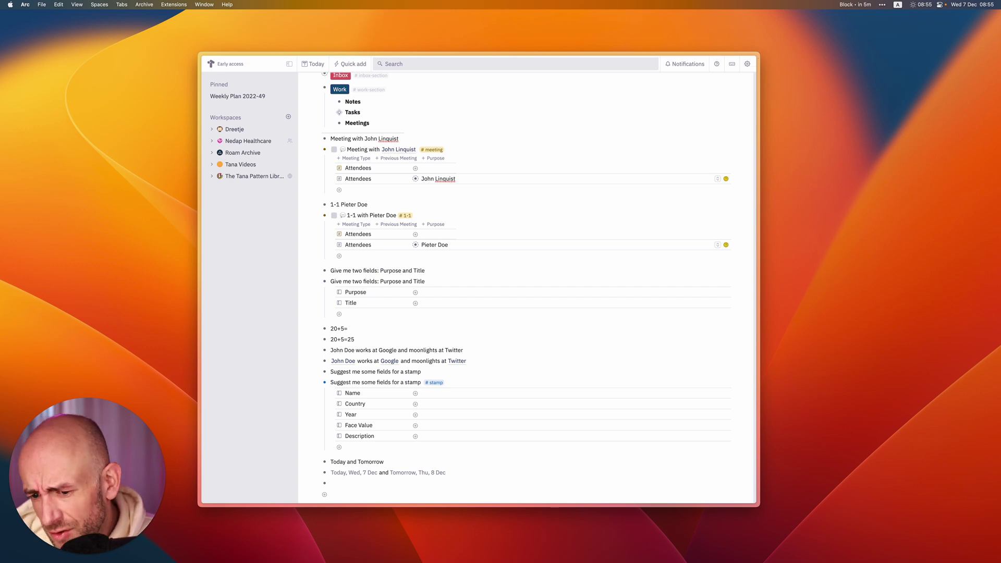
pyautogui.write('Do')
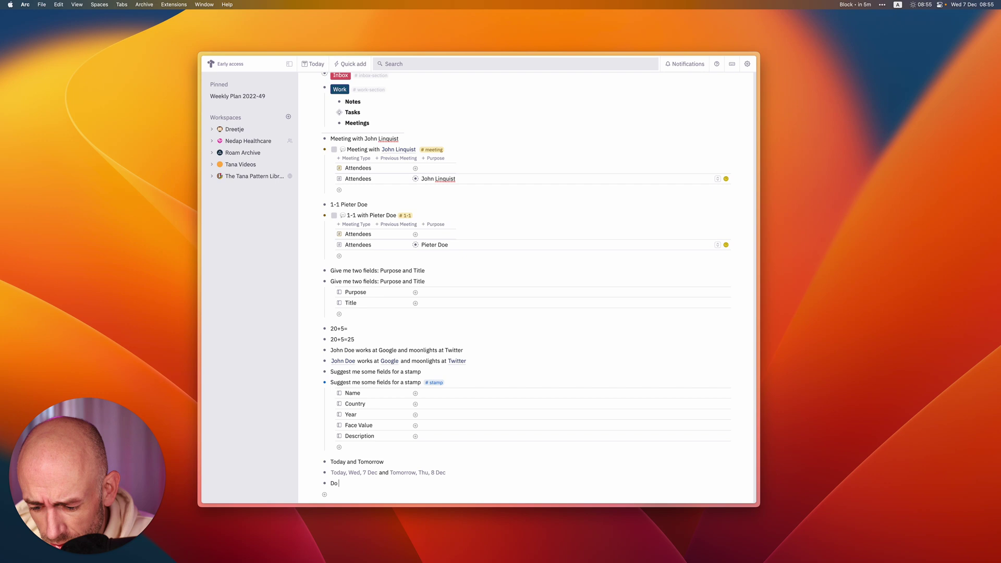
pyautogui.press('BackSpace')
pyautogui.press('BackSpace')
pyautogui.write('W')
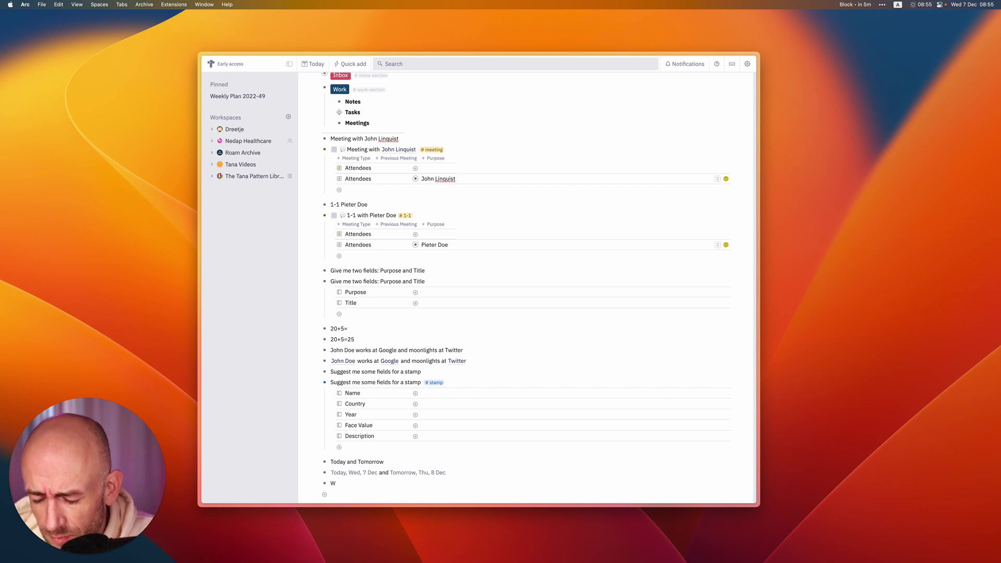
pyautogui.write('rite this documen')
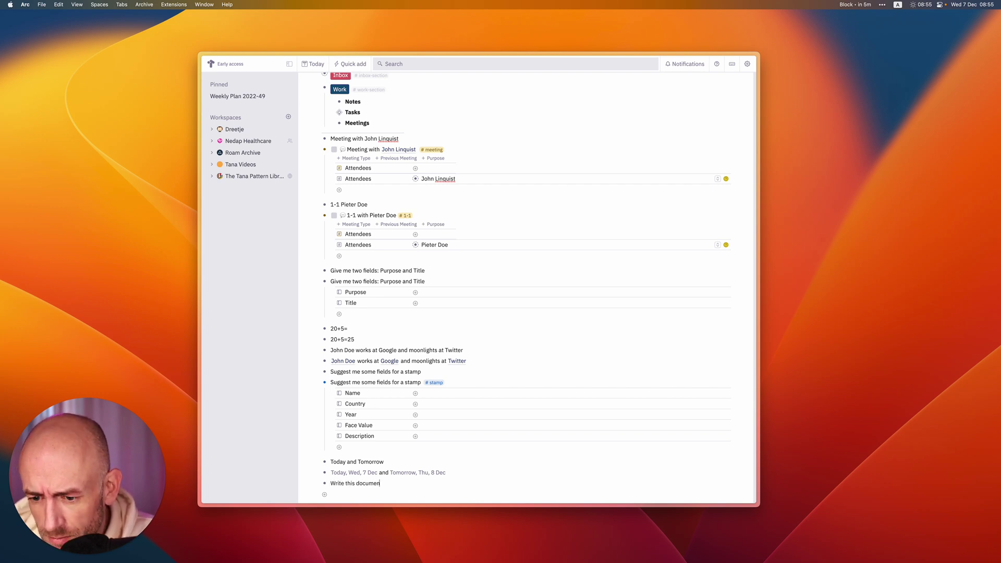
pyautogui.write('t on')
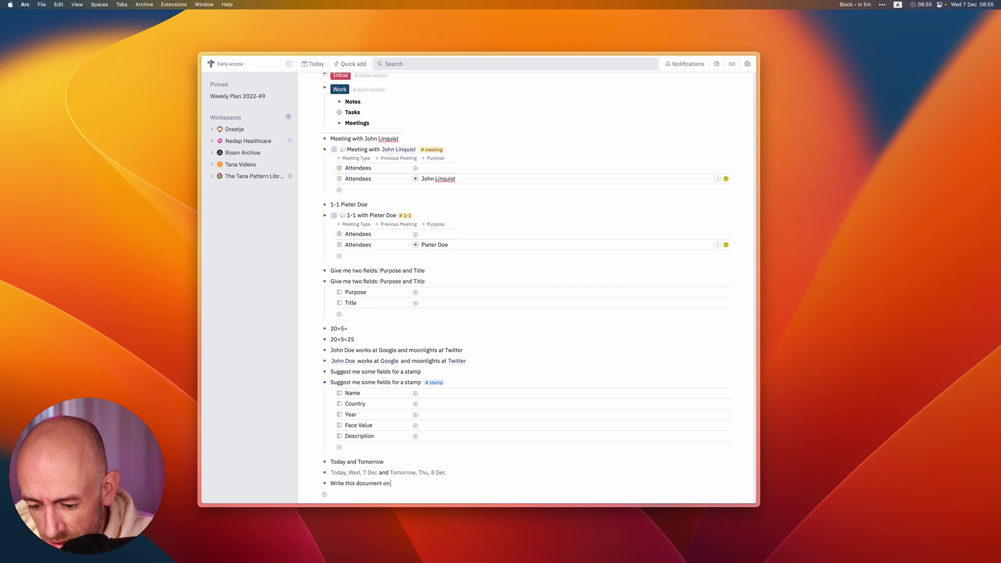
pyautogui.write(' thrusday')
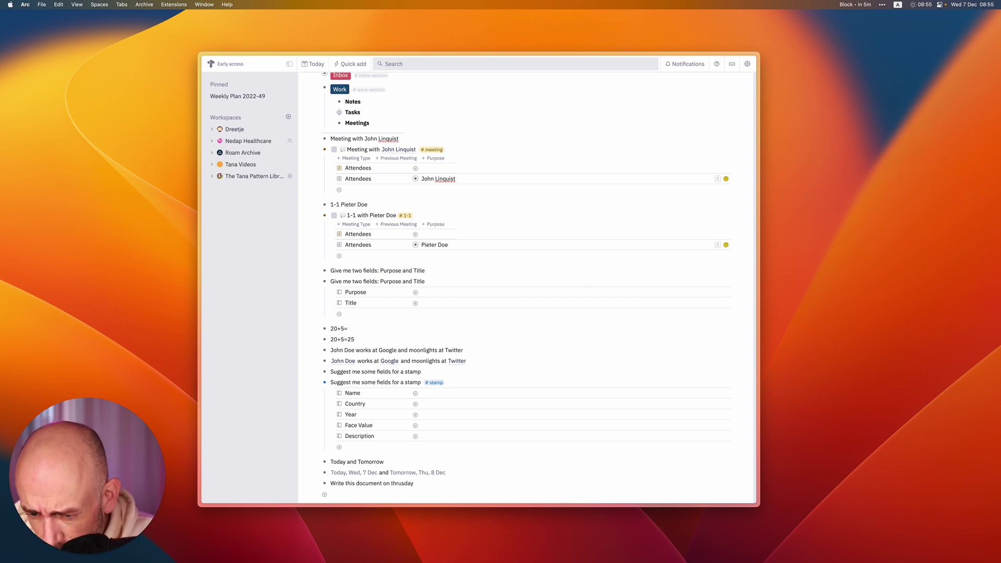
pyautogui.press('BackSpace')
pyautogui.press('BackSpace')
pyautogui.press('BackSpace')
pyautogui.press('BackSpace')
pyautogui.press('BackSpace')
pyautogui.press('BackSpace')
pyautogui.write('ursd')
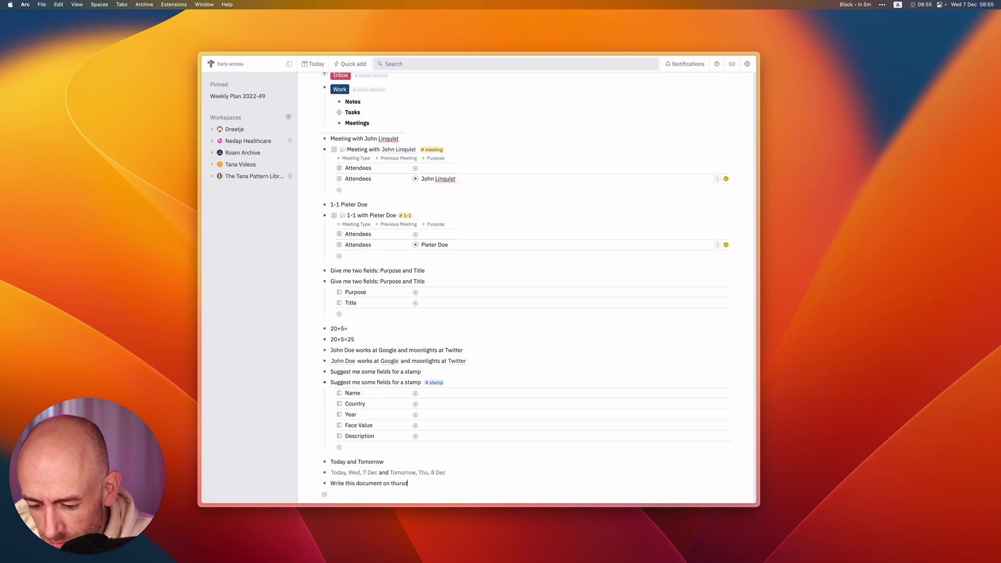
pyautogui.write('ay this week')
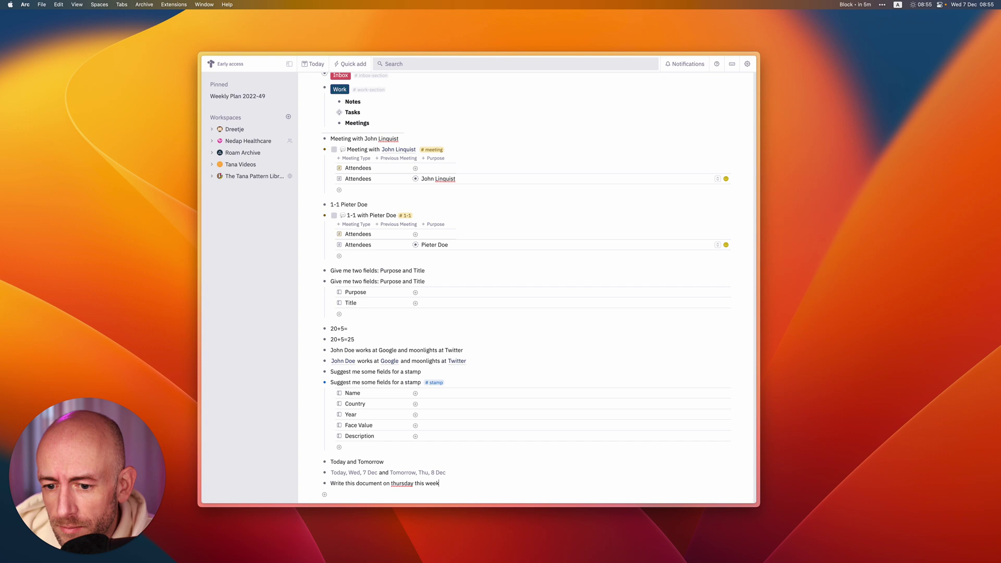
# Convert the writing task into a #todo with Planned set to Tomorrow, Thu, 8 Dec.
pyautogui.press('super+c')
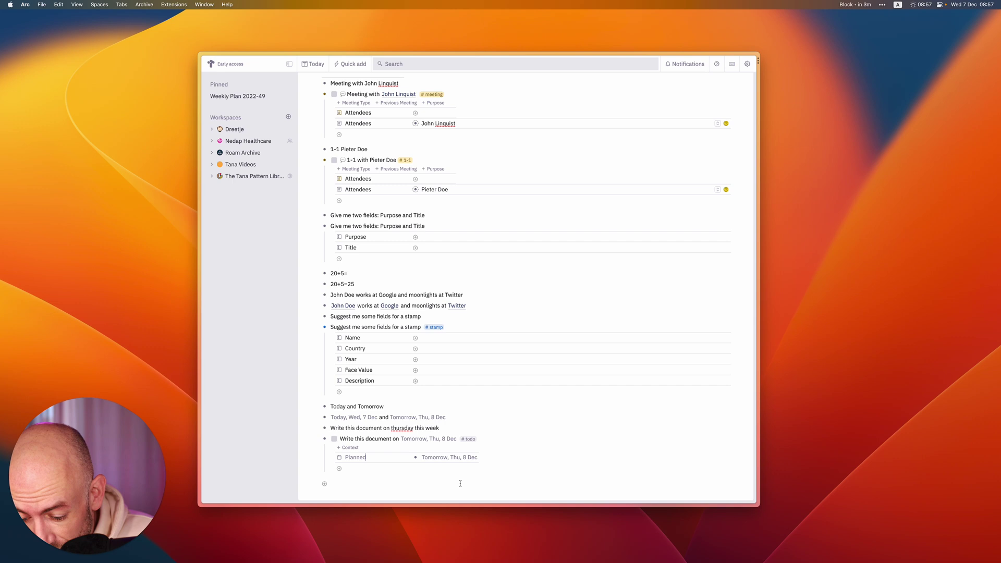
# Run the openai-enrich script from the Script Kit launcher, then open its code for editing.
pyautogui.press('super+semicolon')
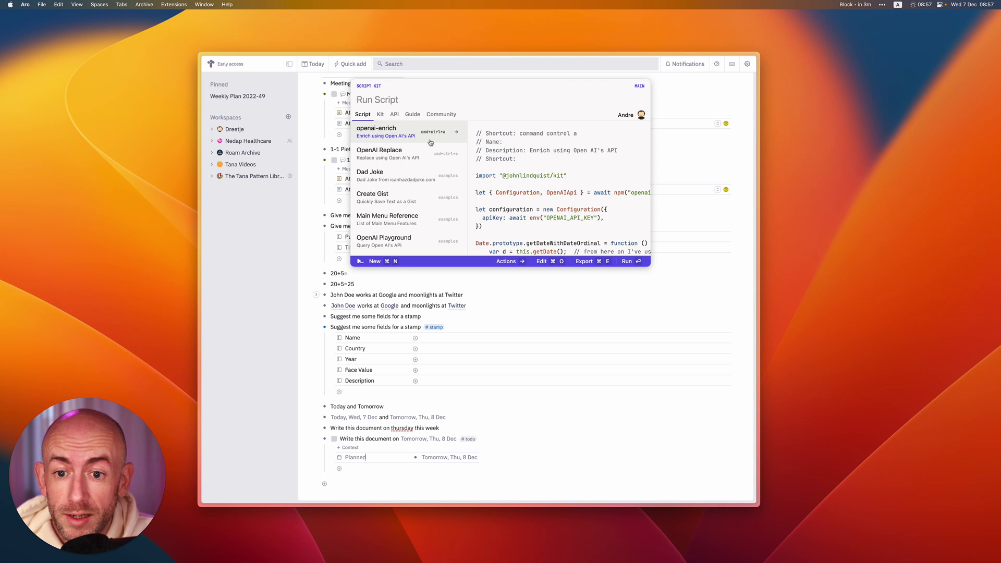
pyautogui.click(409, 135)
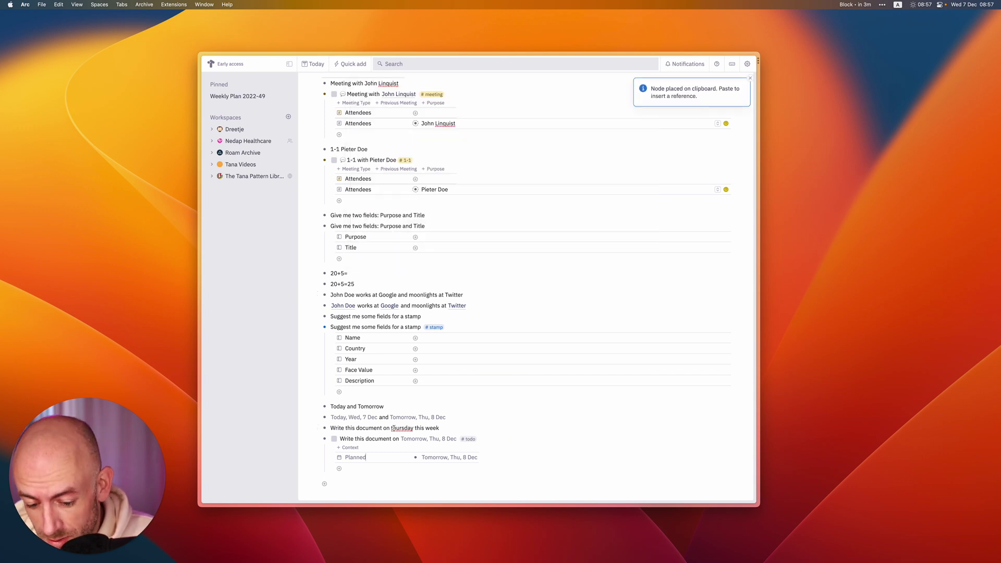
pyautogui.press('super+semicolon')
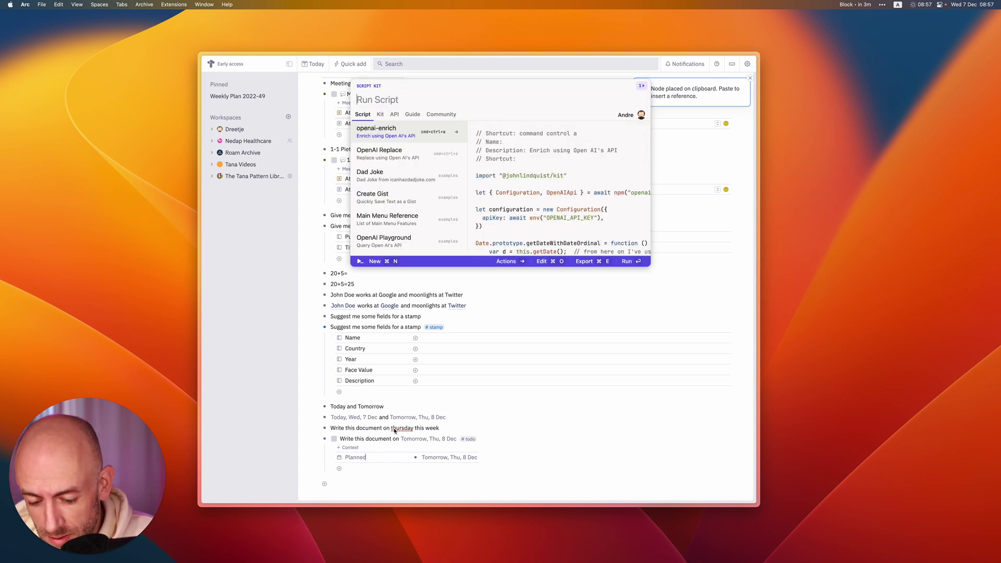
pyautogui.press('Escape')
pyautogui.press('super+semicolon')
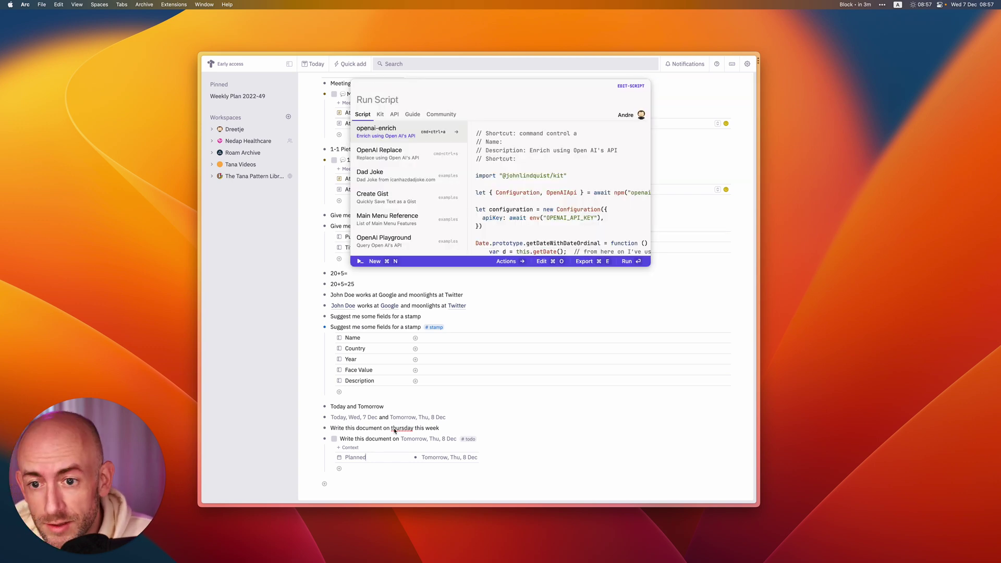
pyautogui.press('super+o')
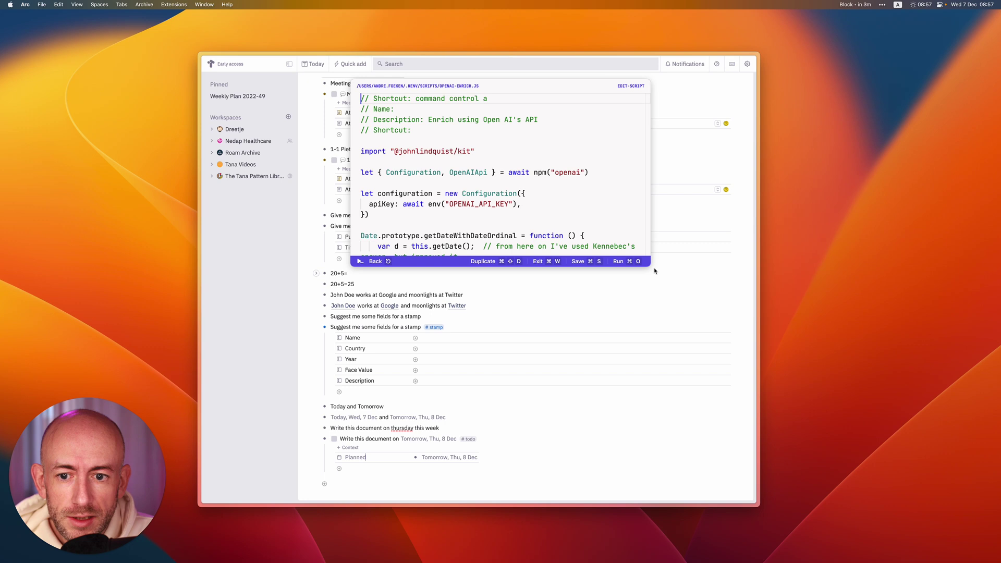
# Enlarge the openai-enrich.js editor window to show more of its prompt.
pyautogui.moveTo(652, 268); pyautogui.dragTo(823, 404)
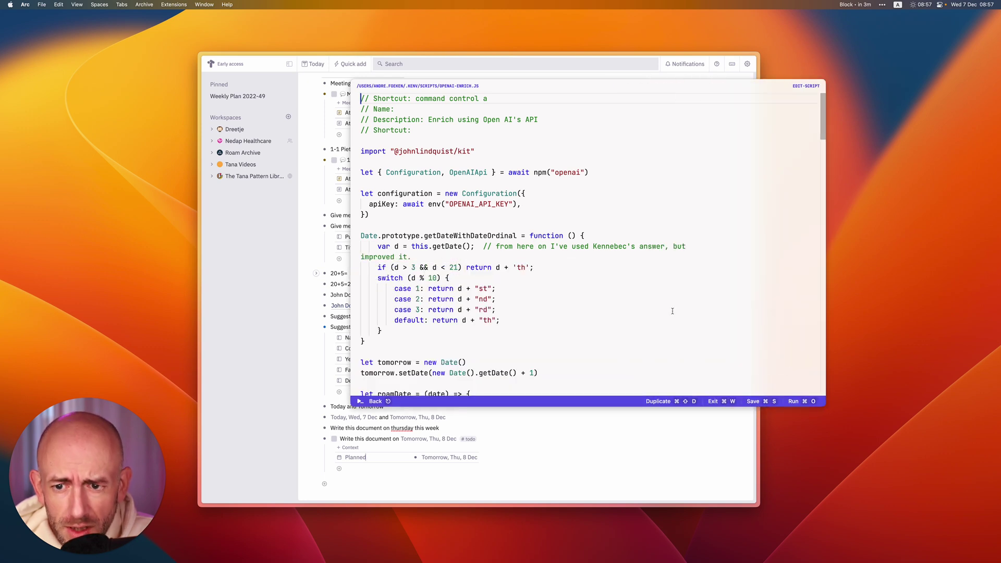
pyautogui.scroll(-20, 517, 269)
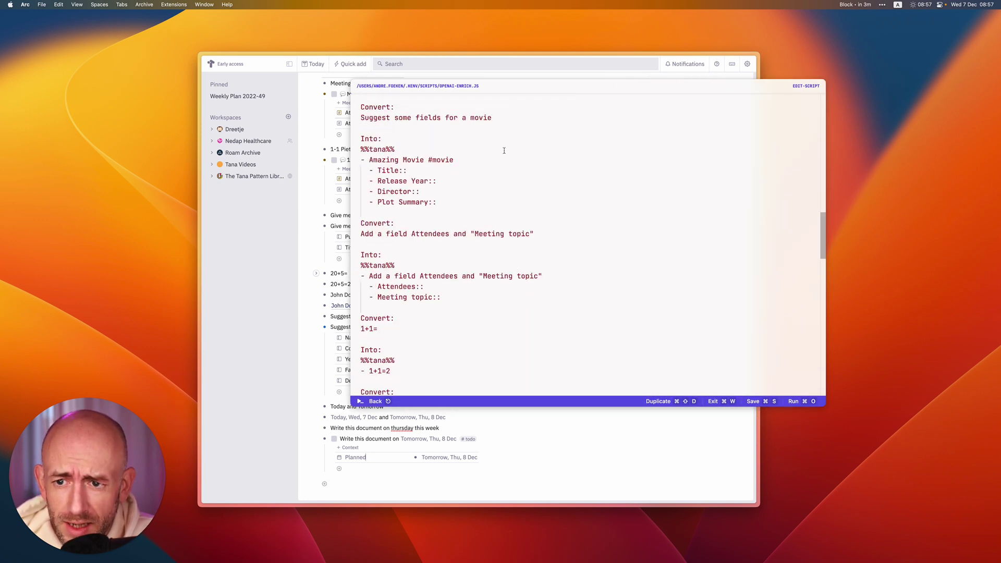
pyautogui.scroll(10, 476, 150)
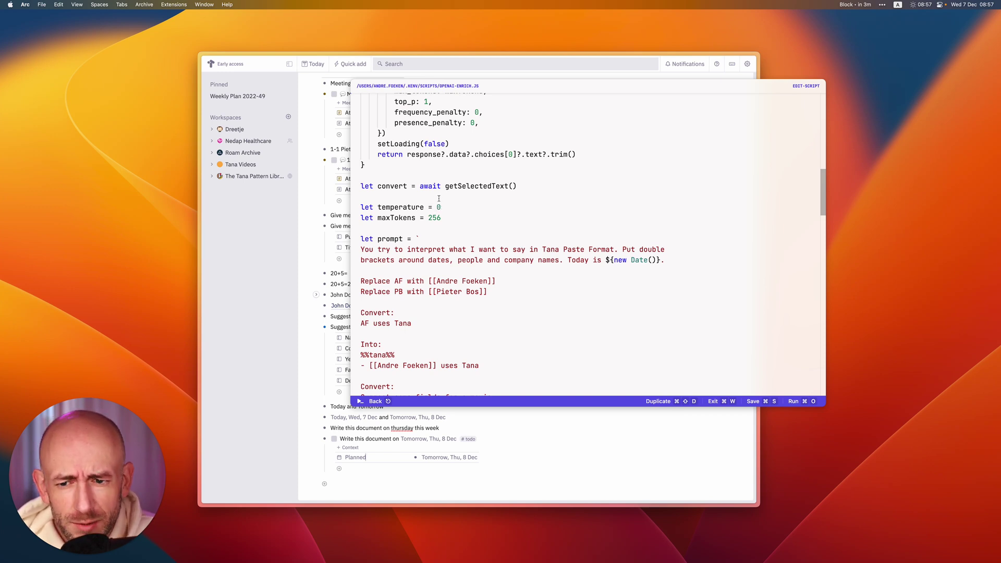
pyautogui.moveTo(423, 207)
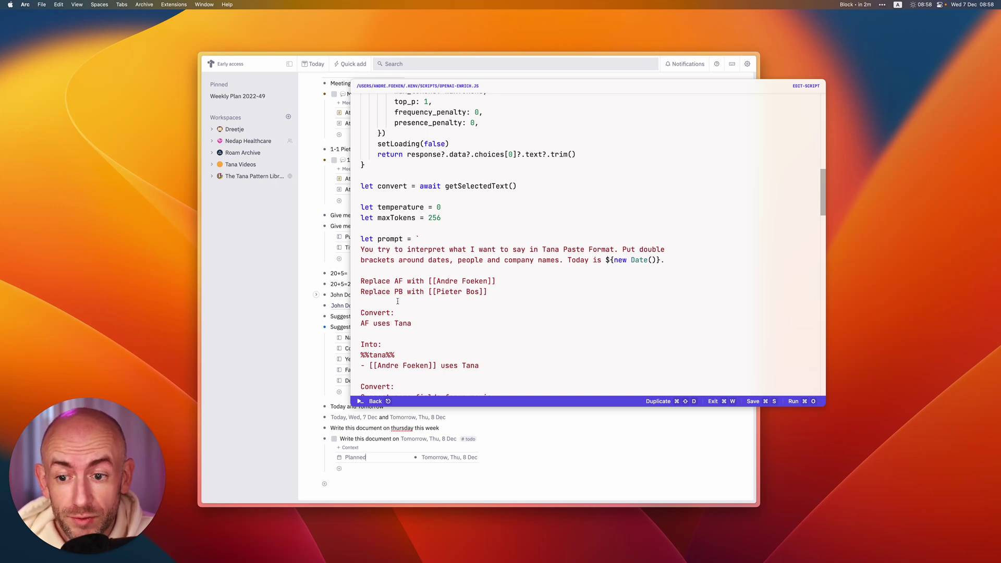
# Scroll down through the remaining Convert/Into prompt examples in openai-enrich.js.
pyautogui.scroll(-5, 365, 312)
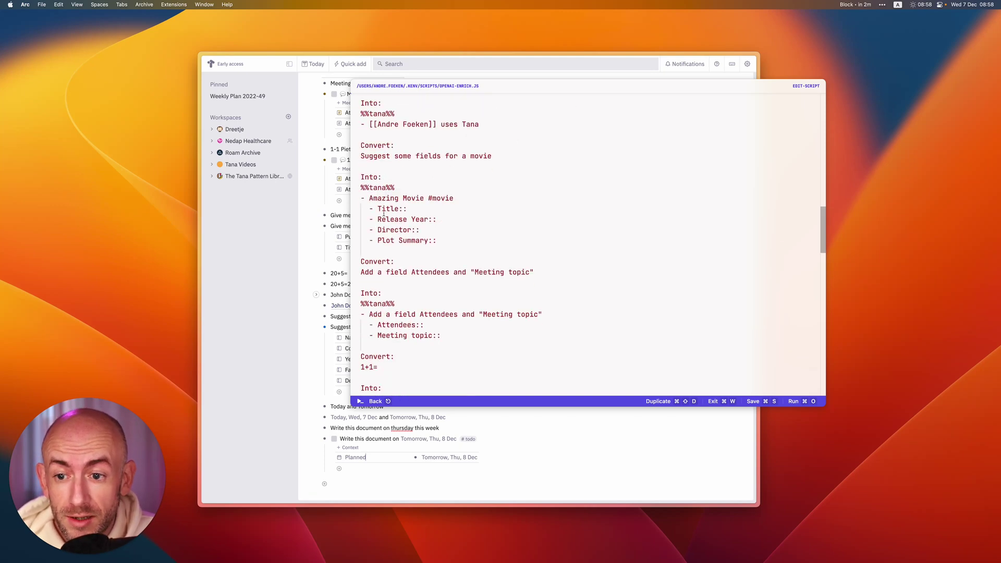
pyautogui.scroll(1, 378, 193)
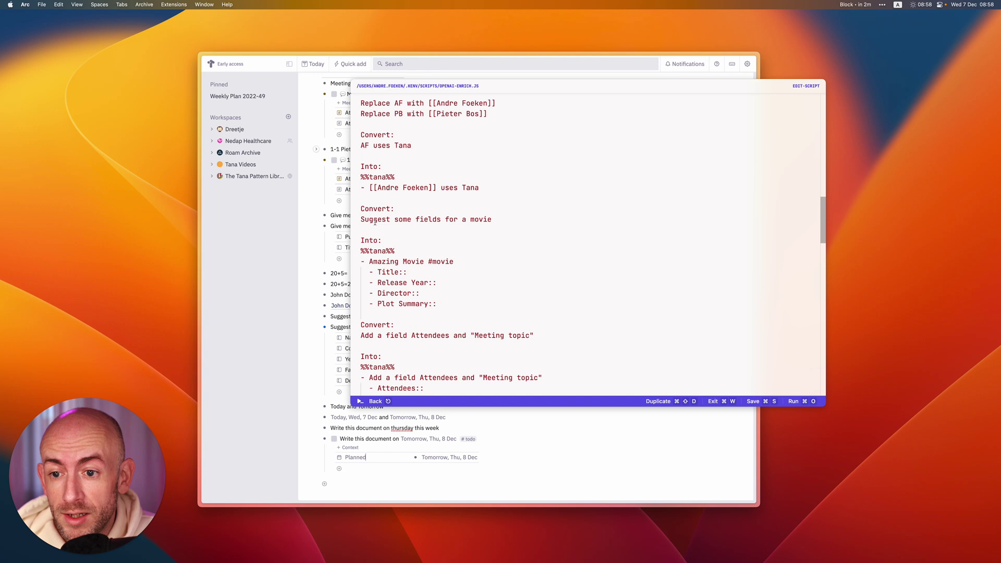
pyautogui.scroll(-3, 433, 256)
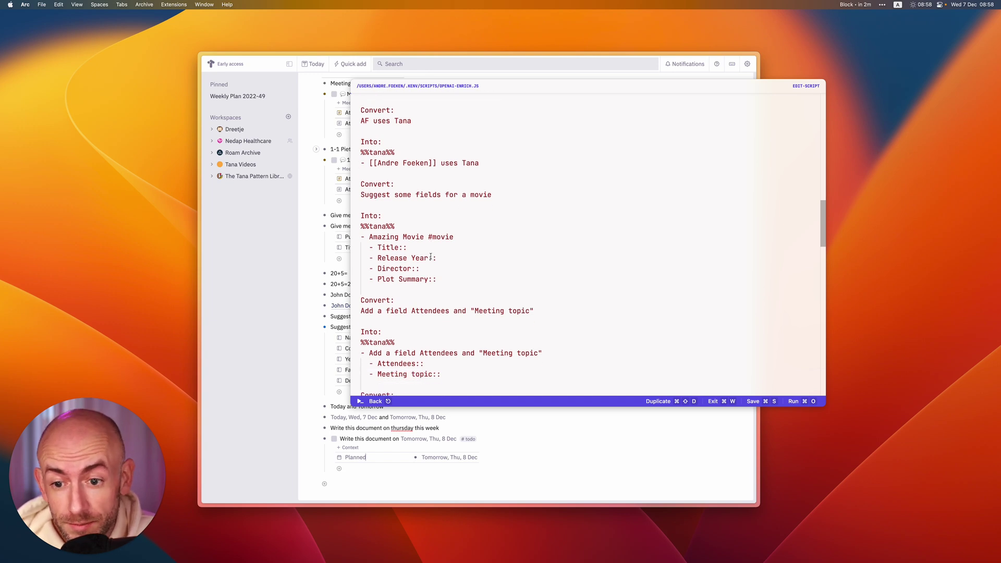
pyautogui.scroll(-2, 400, 276)
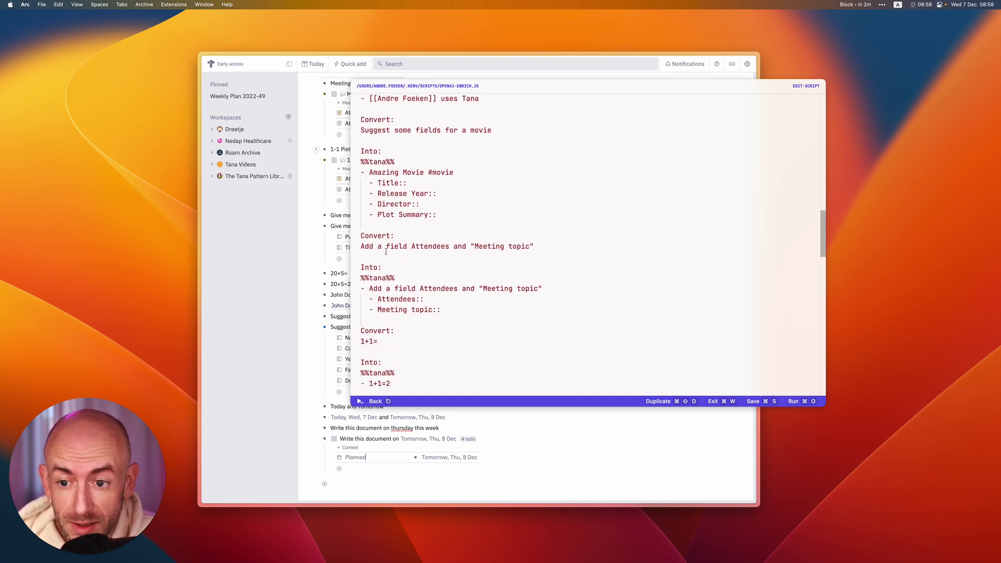
pyautogui.scroll(-4, 385, 251)
pyautogui.scroll(-5, 375, 301)
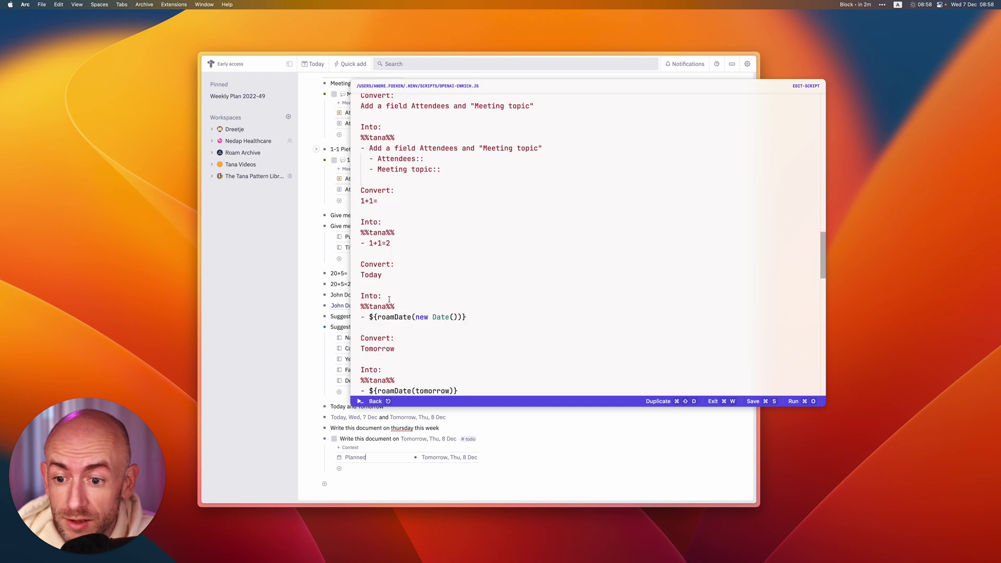
pyautogui.scroll(-10, 381, 284)
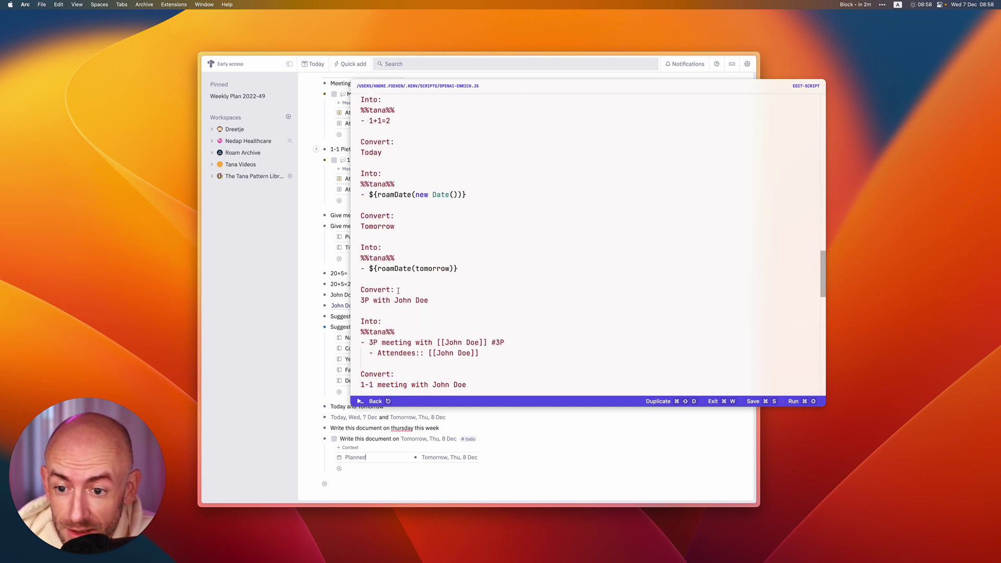
pyautogui.scroll(-9, 393, 284)
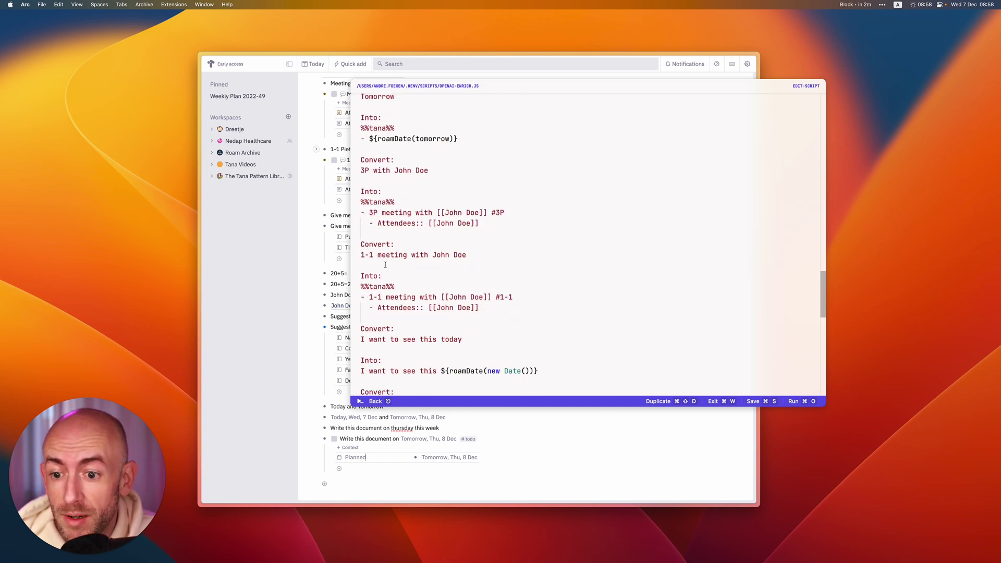
pyautogui.scroll(-7, 387, 269)
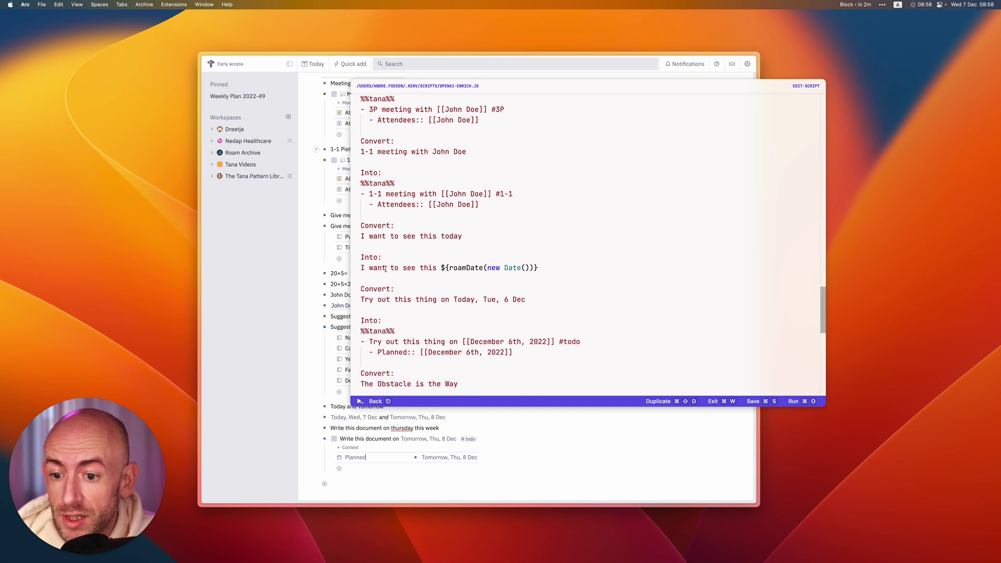
pyautogui.scroll(-2, 406, 306)
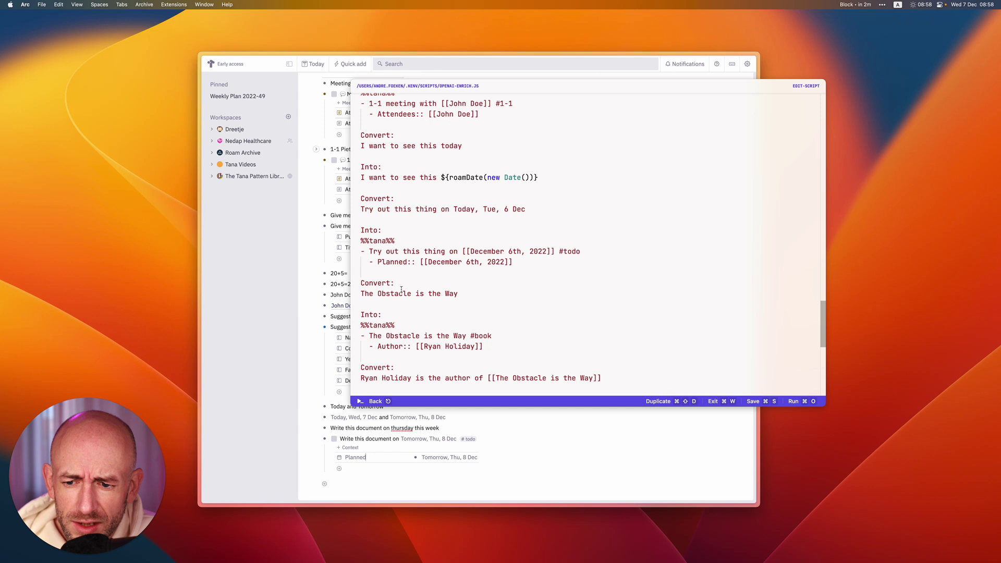
pyautogui.scroll(-9, 403, 313)
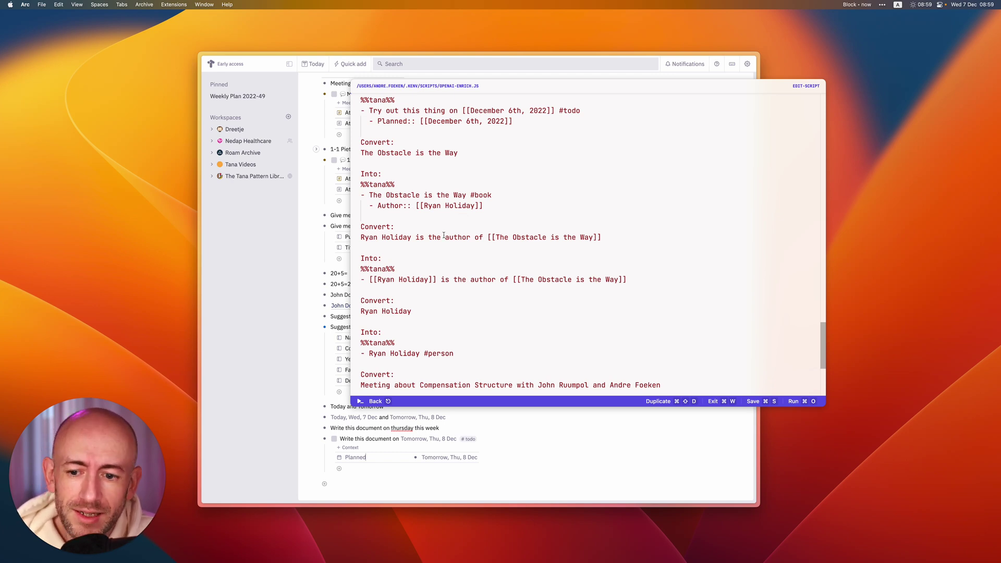
pyautogui.scroll(-3, 445, 234)
# Close Script Kit, write 'Ego is the Enemy' in Tana, and enrich it into a #book node.
pyautogui.press('Escape')
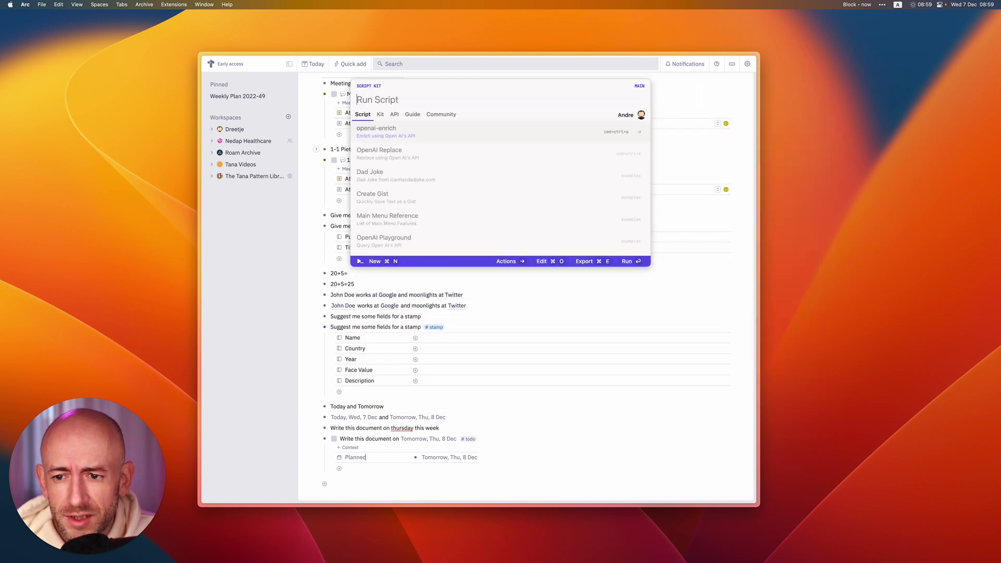
pyautogui.press('Escape')
pyautogui.click(342, 483)
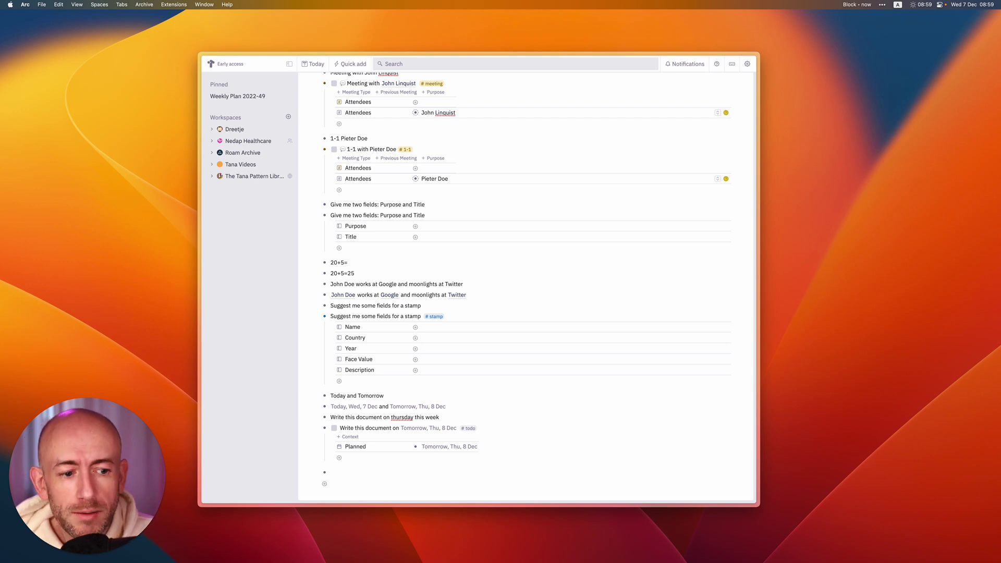
pyautogui.write('Ego is ')
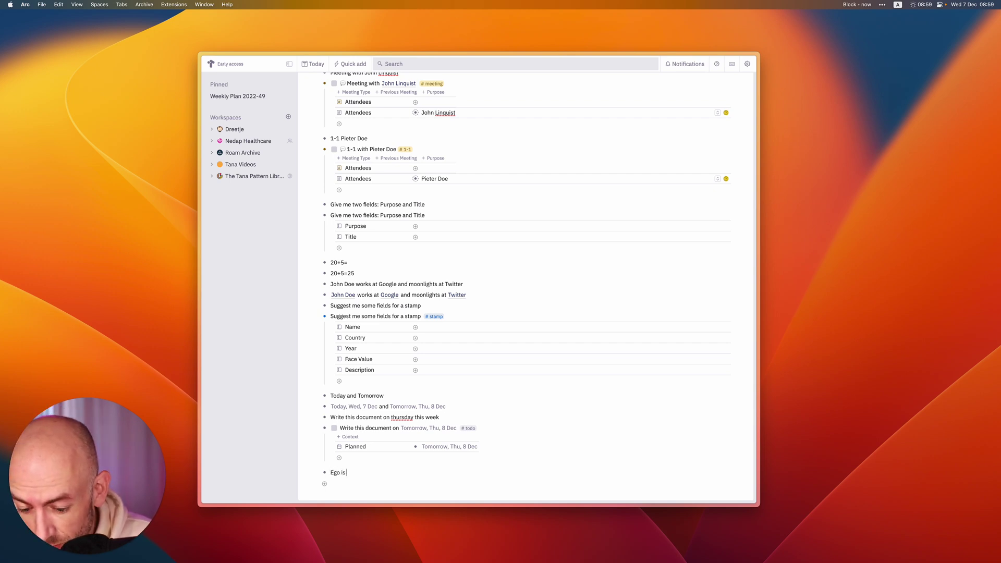
pyautogui.write('the Enemy')
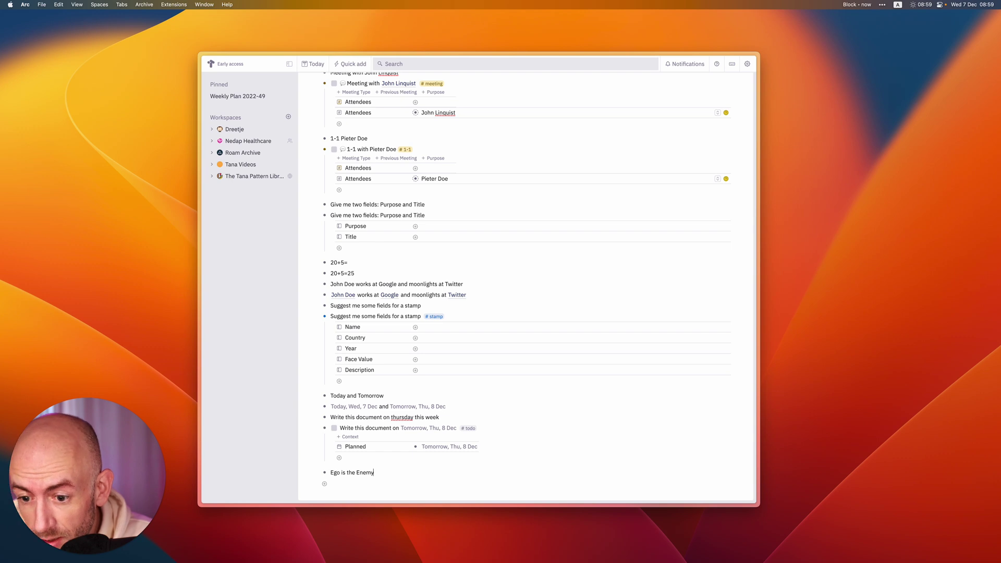
pyautogui.press('super+c')
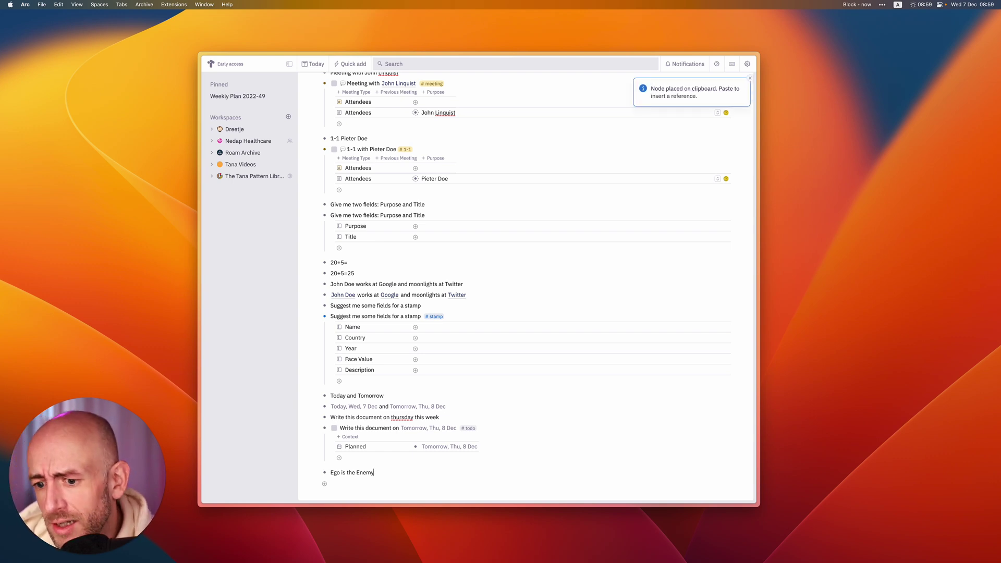
# Add a new empty node below 'Ego is the Enemy'.
pyautogui.scroll(-2, 377, 485)
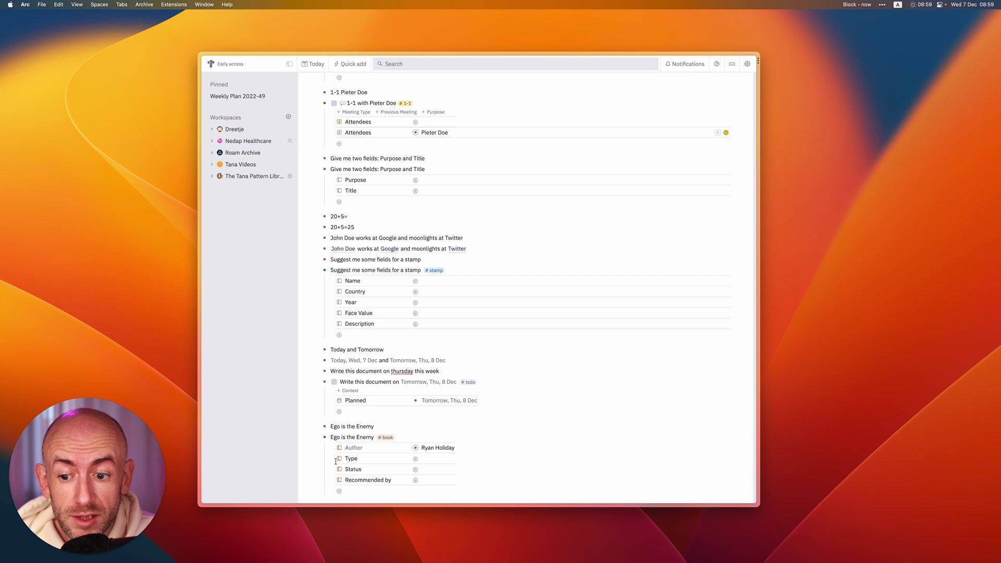
pyautogui.click(381, 428)
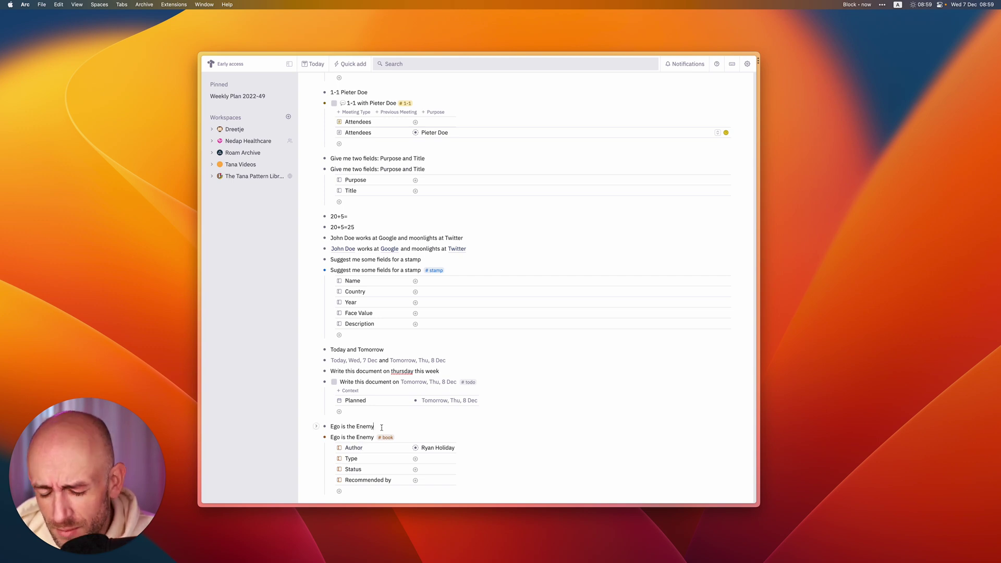
pyautogui.press('Return')
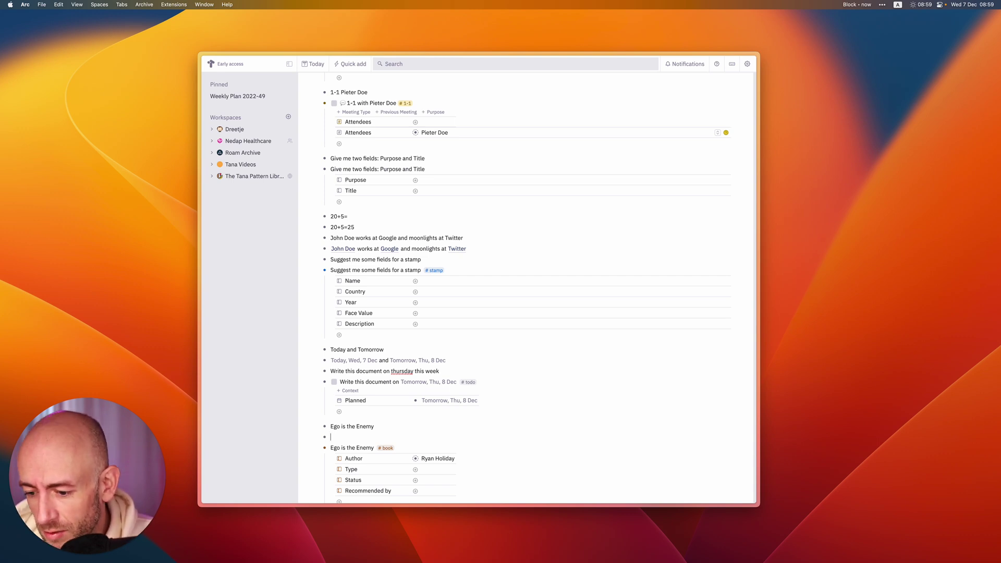
# Write 'Ledger' and insert its GPT-3 converted copy tagged #company.
pyautogui.write('Ledger')
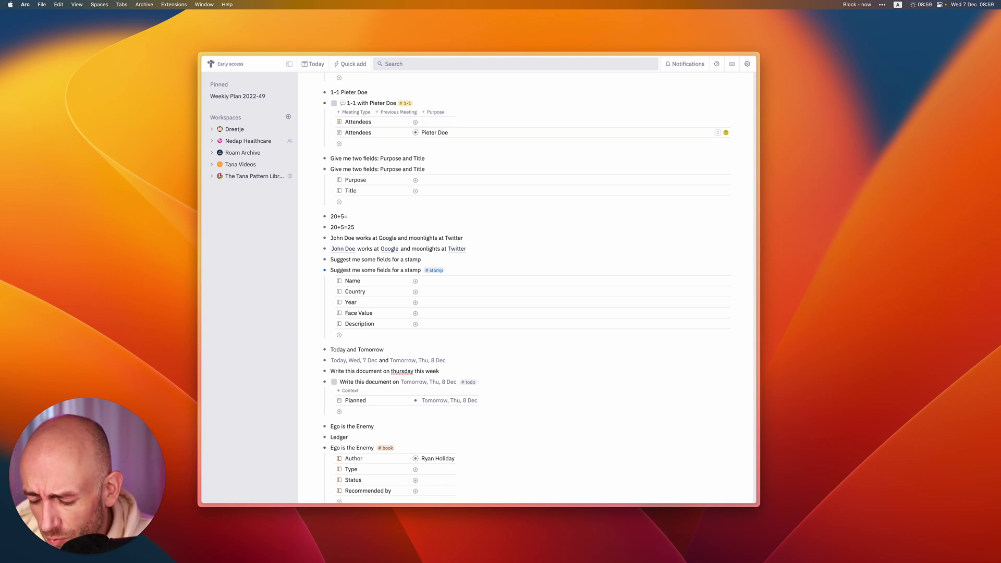
pyautogui.press('super+c')
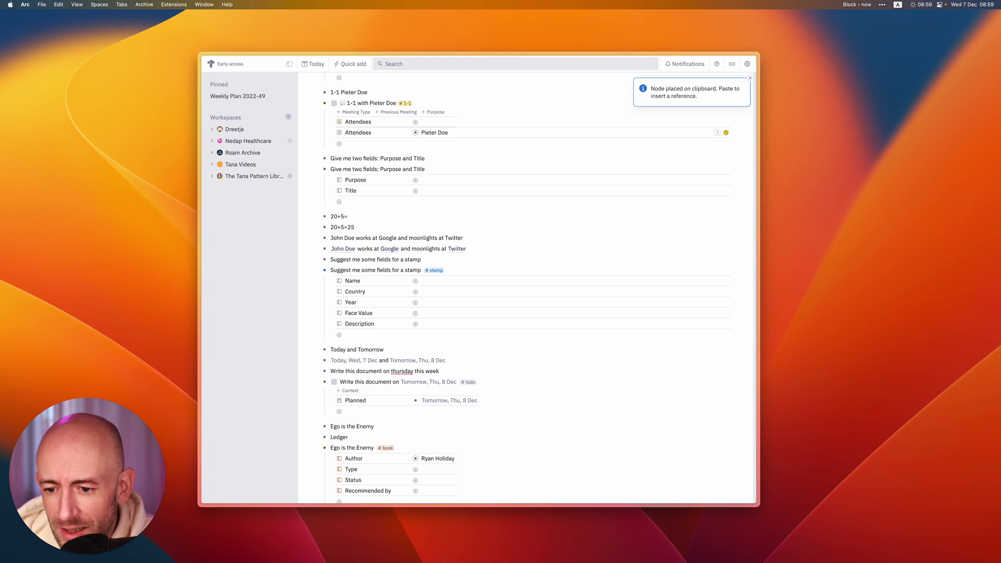
pyautogui.press('super+v')
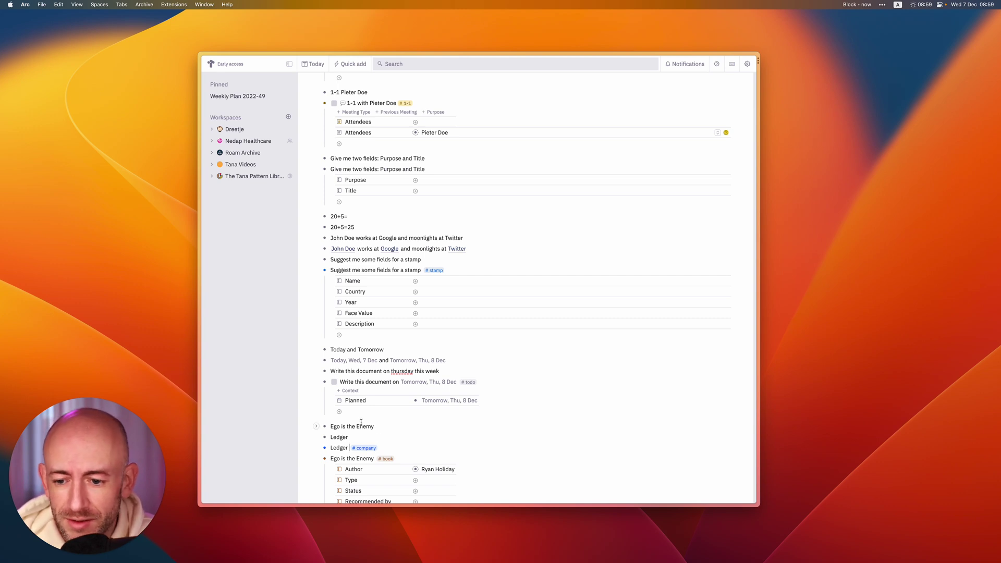
pyautogui.scroll(-2, 360, 422)
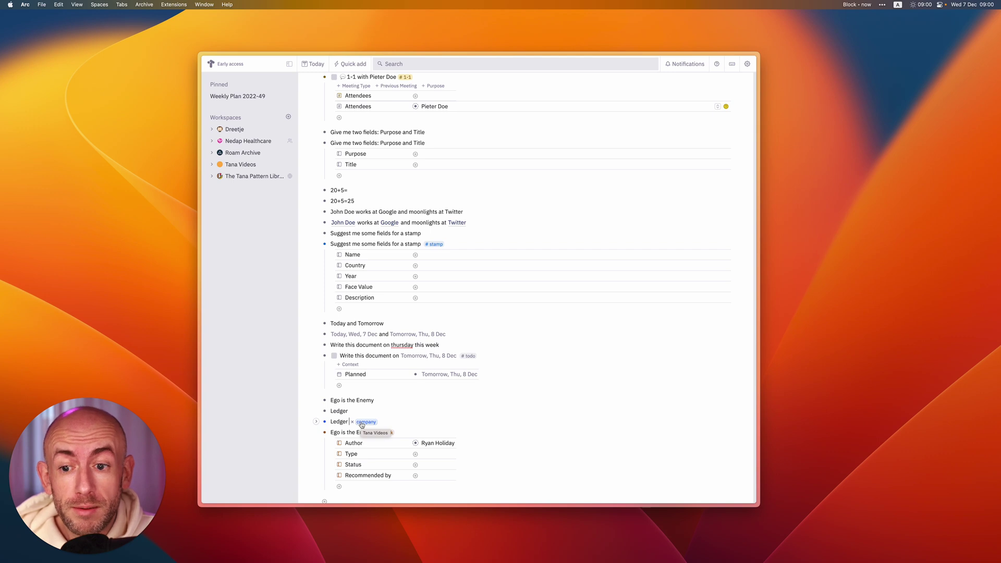
pyautogui.click(882, 5)
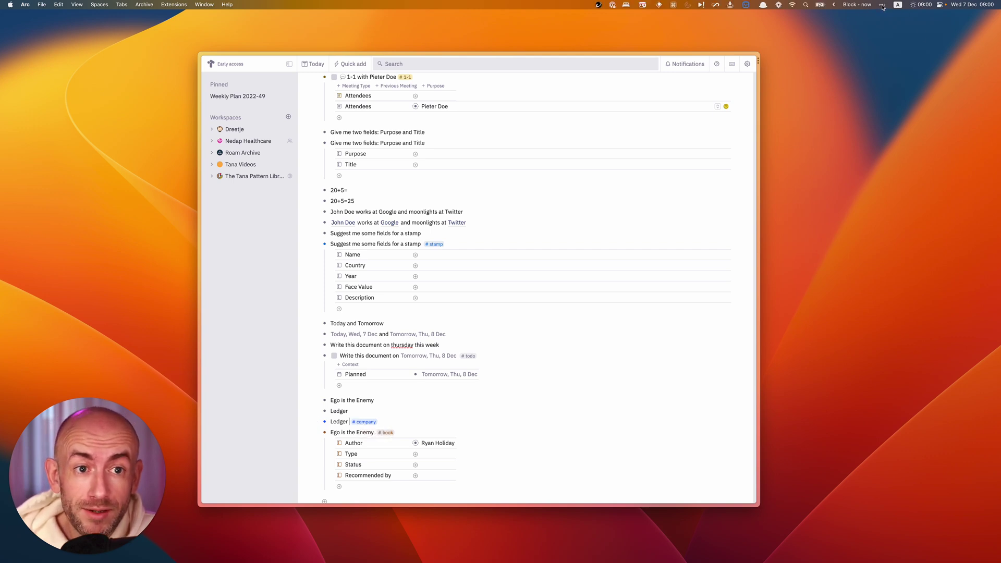